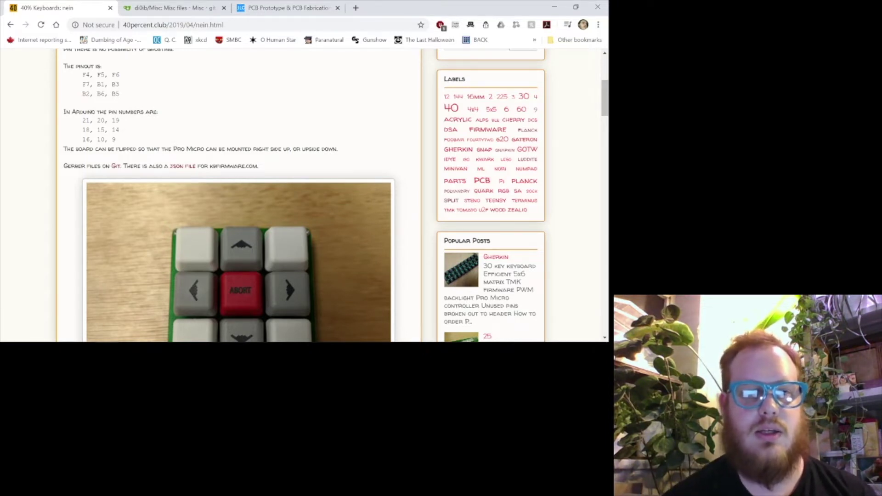
scroll(304, 197, up, 4)
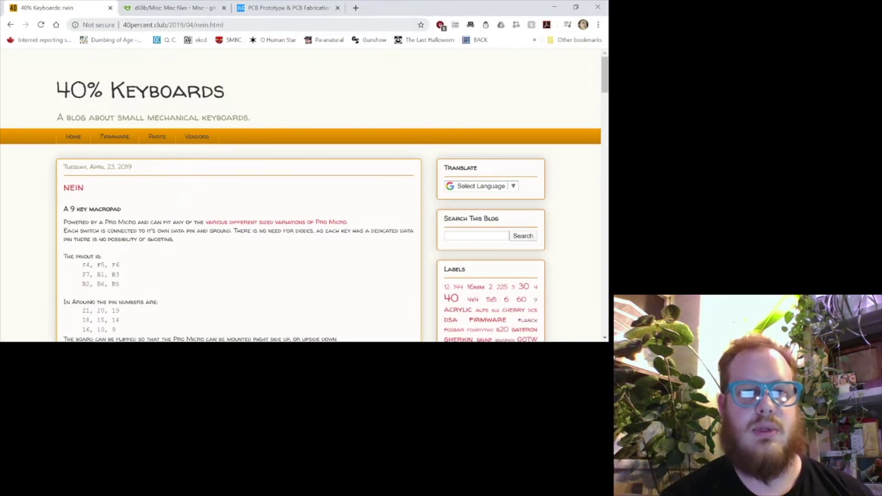
scroll(304, 198, down, 2)
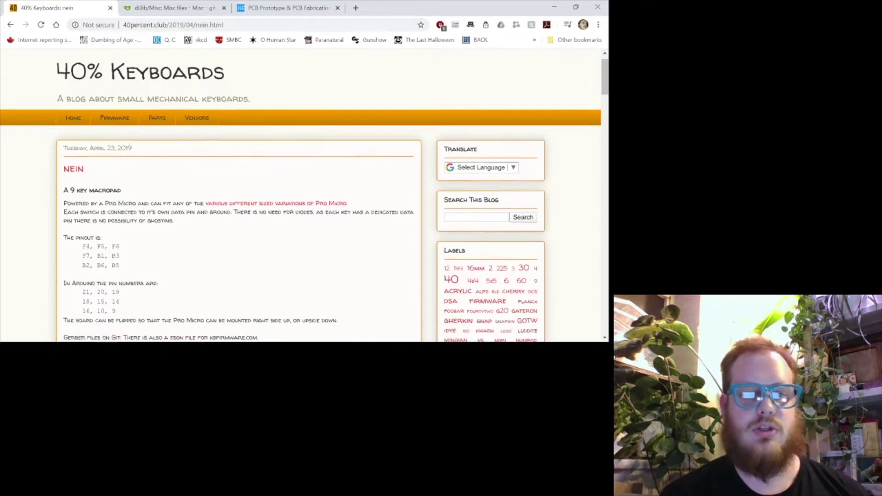
scroll(239, 198, down, 3)
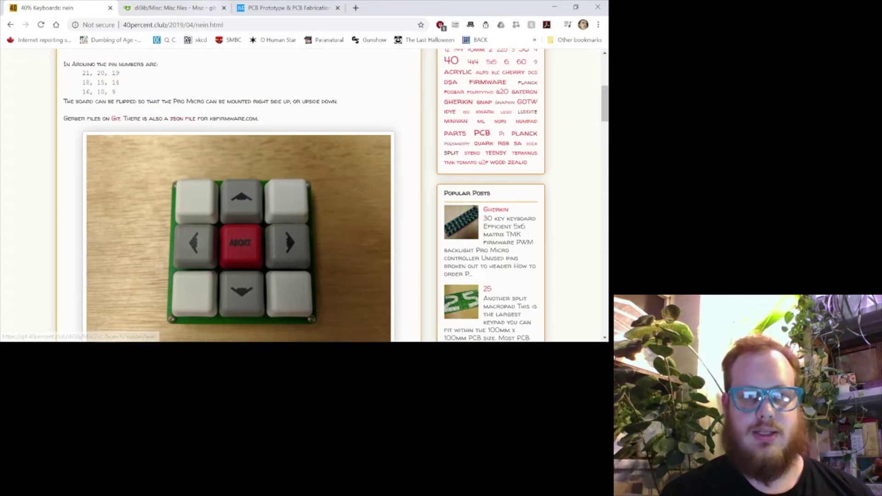
Step: Open the di0ib/Misc nein folder in Gitea and browse the readme's PCB renders
click(177, 8)
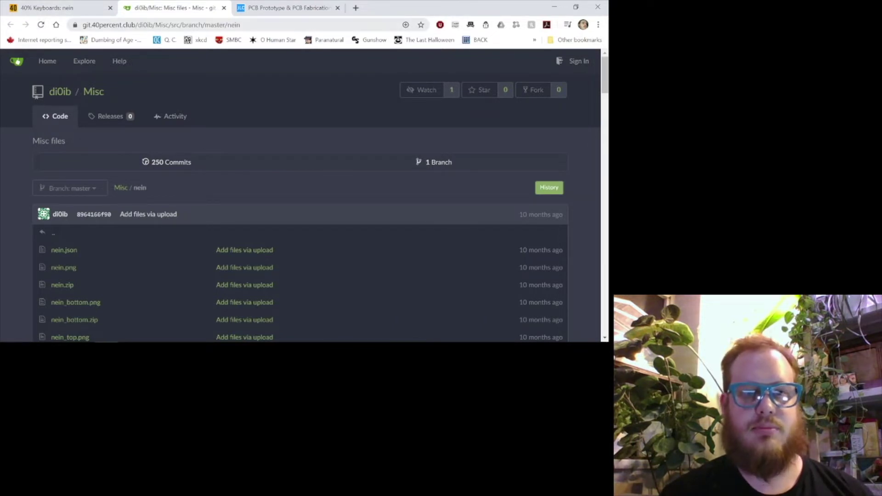
scroll(300, 195, down, 2)
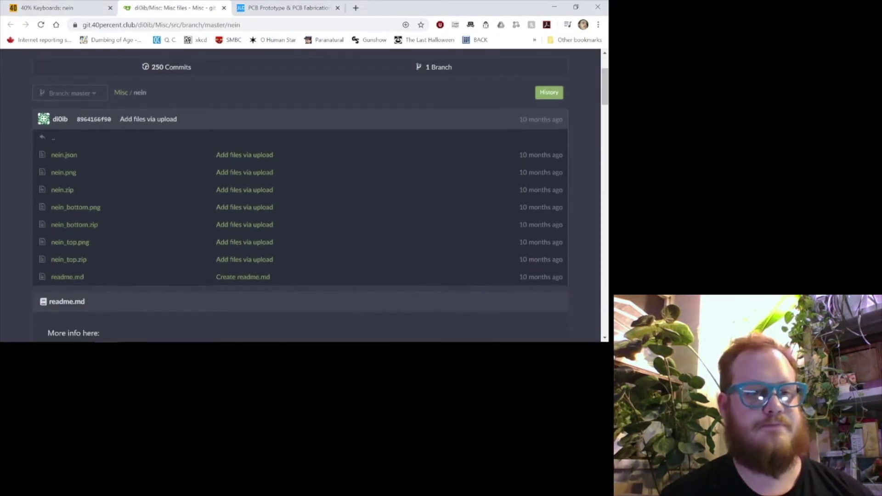
scroll(300, 195, down, 1)
scroll(301, 195, up, 3)
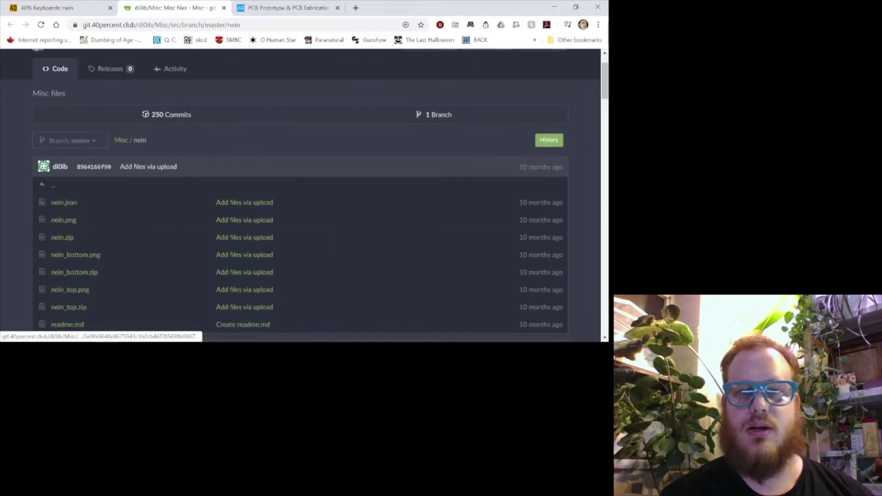
scroll(300, 195, down, 1)
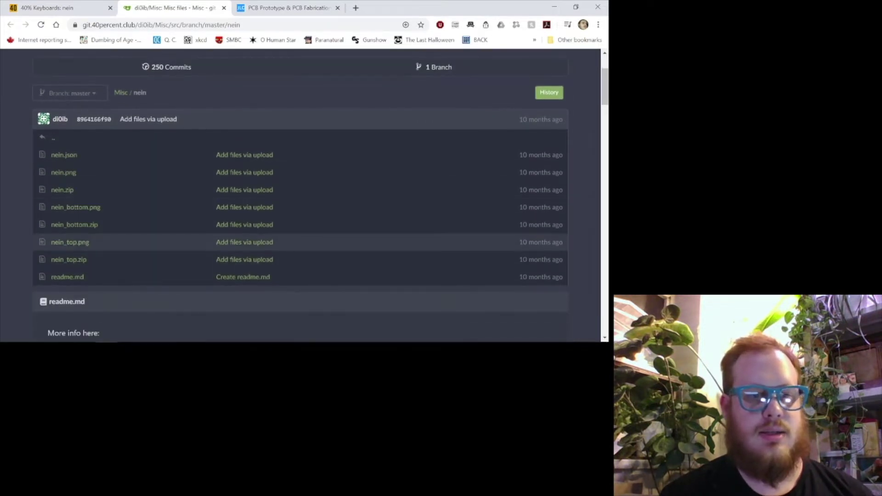
scroll(300, 195, up, 2)
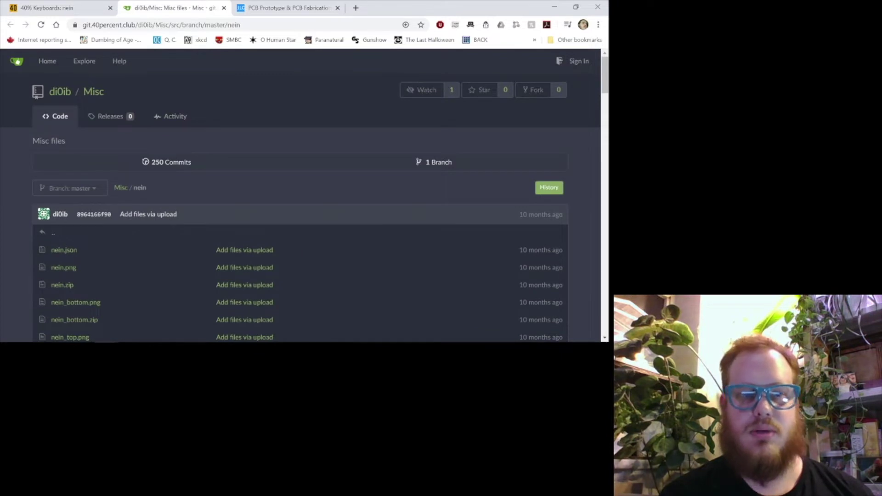
scroll(300, 195, down, 5)
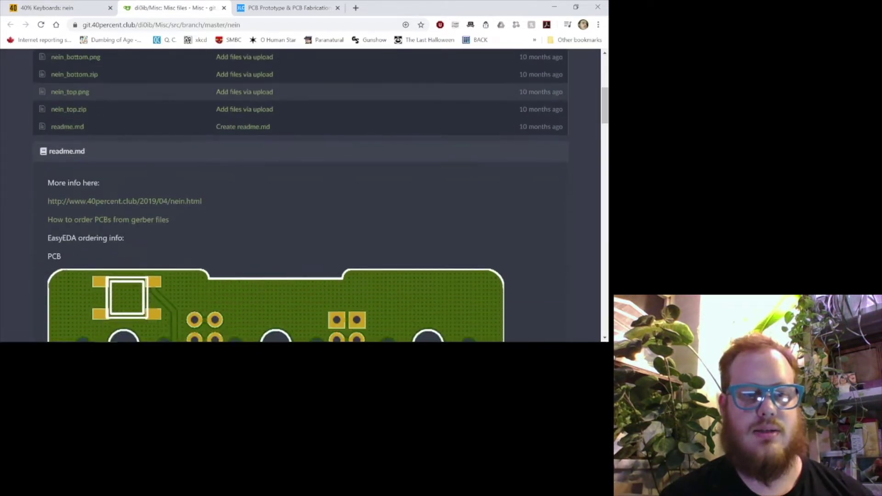
scroll(300, 195, down, 5)
scroll(300, 195, up, 3)
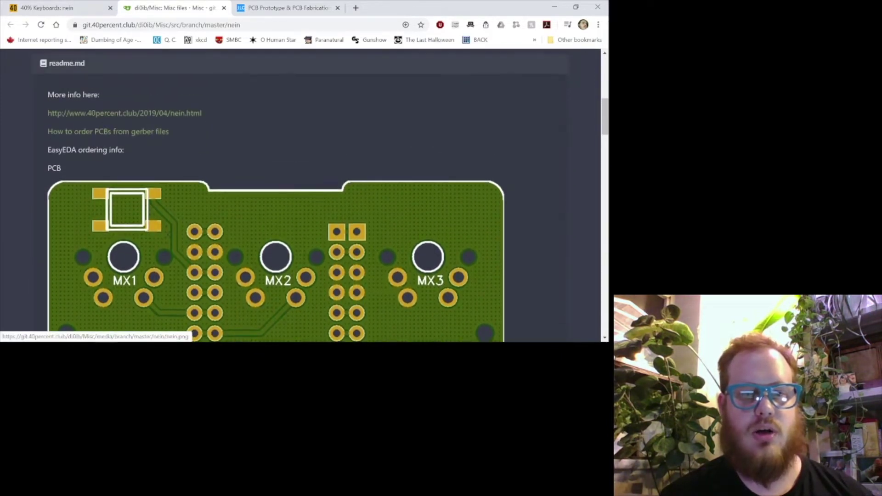
scroll(301, 195, down, 12)
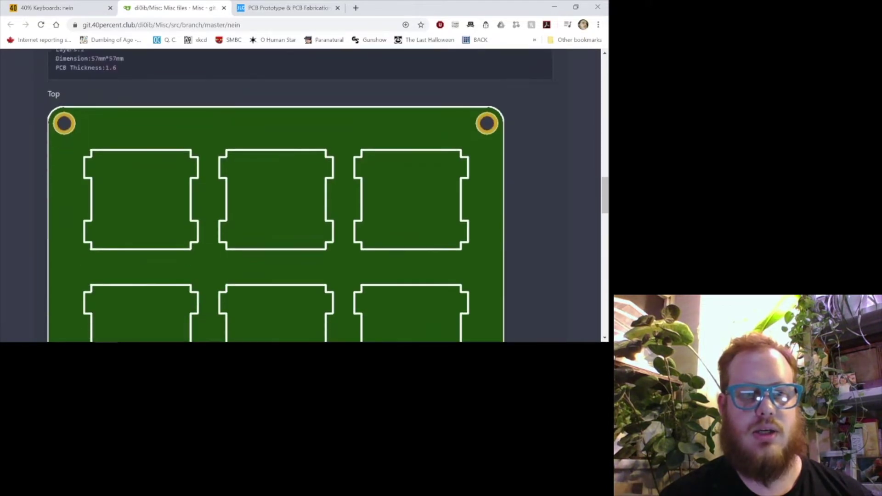
scroll(300, 196, down, 20)
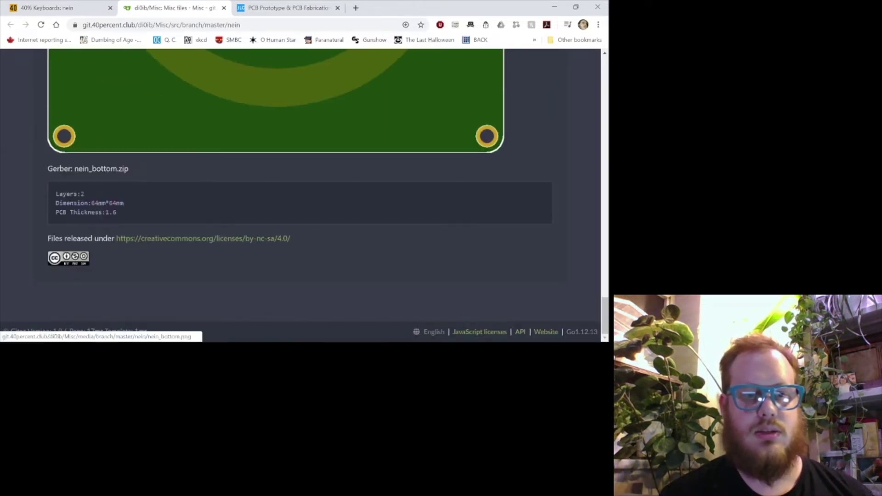
scroll(301, 195, up, 16)
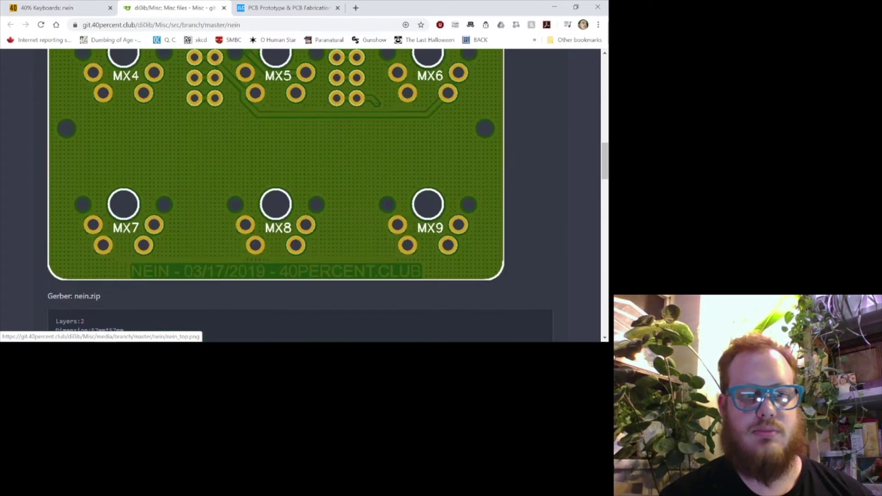
scroll(301, 195, up, 10)
scroll(300, 195, down, 3)
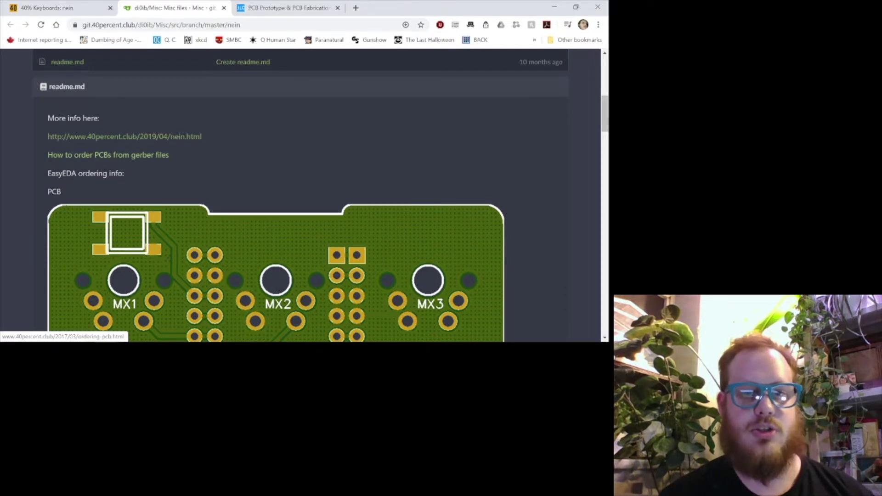
scroll(298, 193, up, 4)
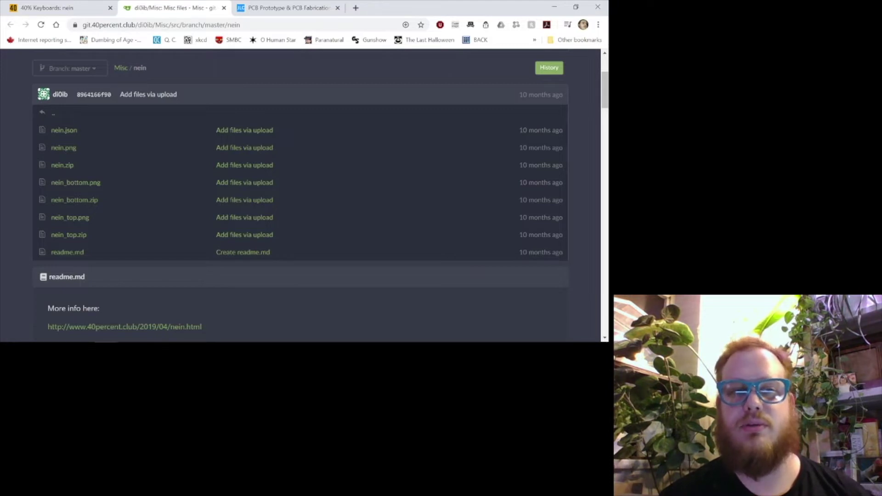
scroll(304, 195, up, 2)
scroll(303, 196, up, 1)
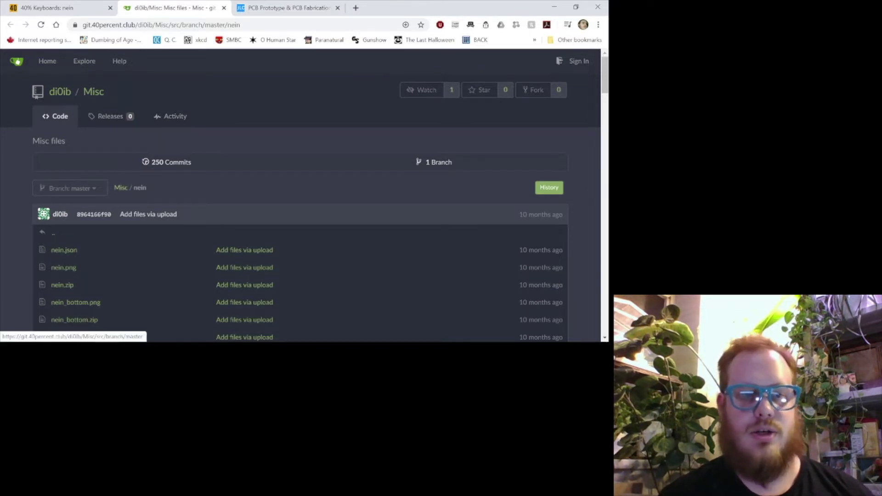
Step: From the Misc repository root, download the whole repository as a ZIP (Misc-master.zip)
click(121, 187)
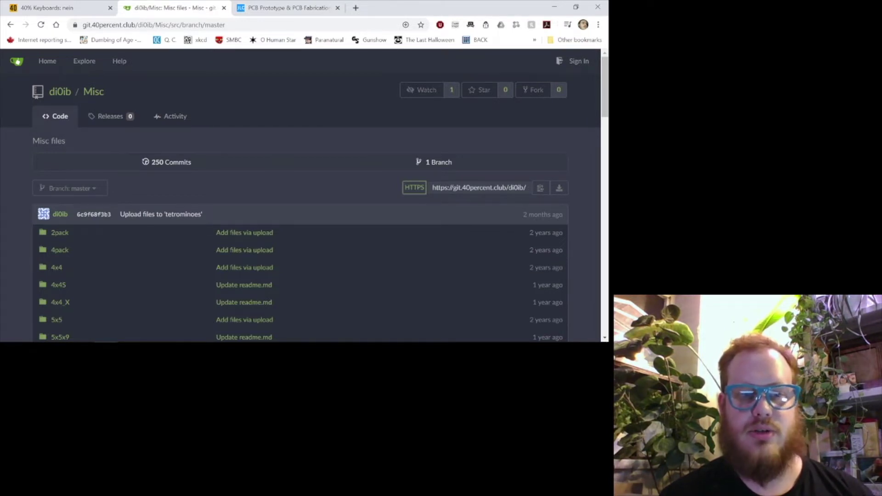
scroll(303, 195, down, 1)
scroll(304, 195, up, 1)
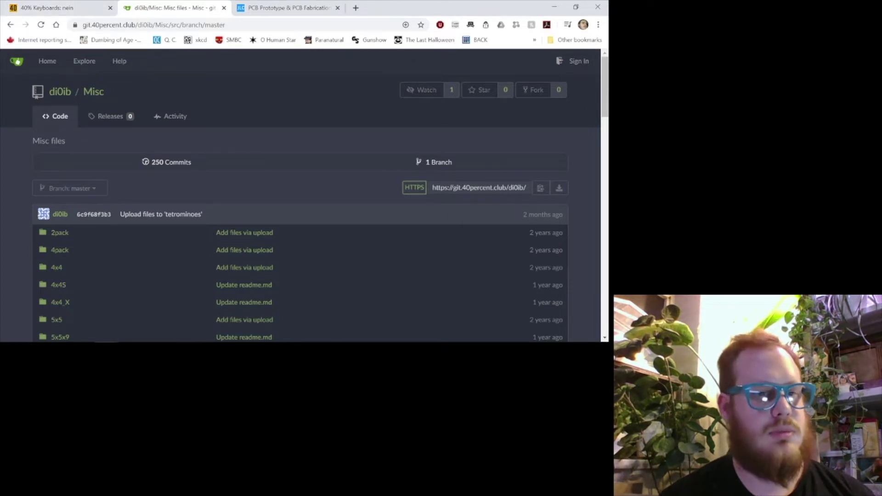
scroll(303, 198, down, 1)
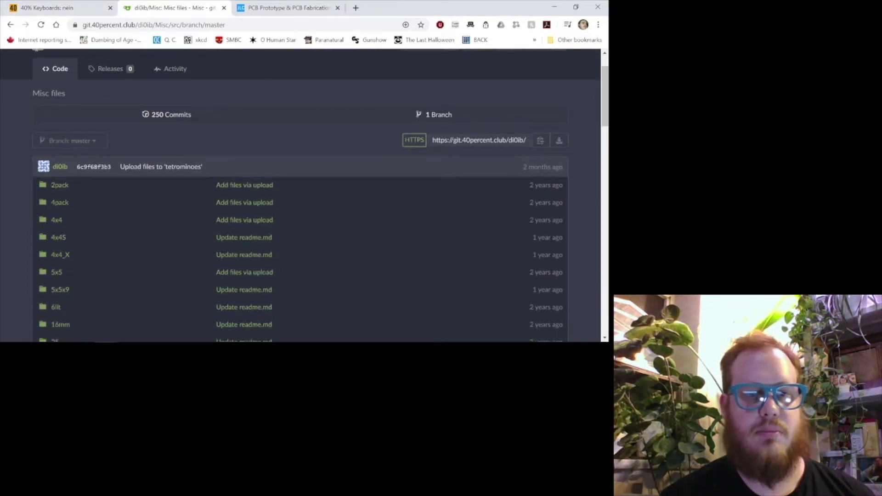
scroll(298, 193, up, 1)
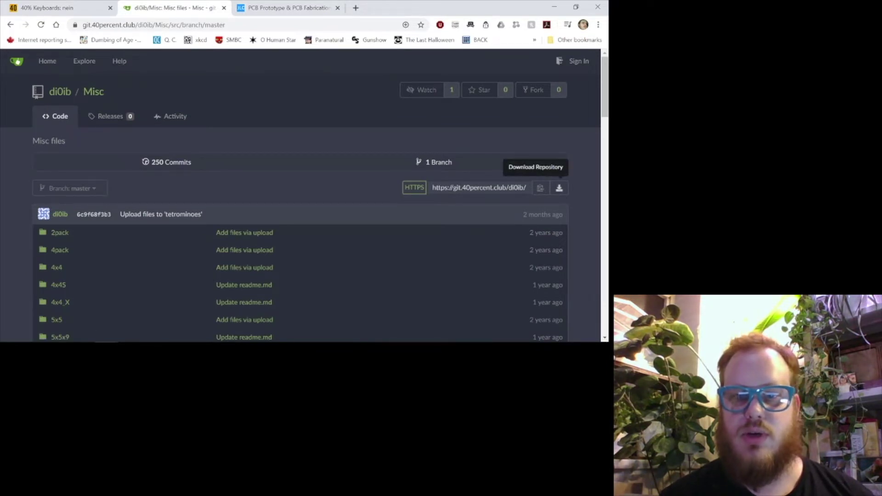
click(559, 188)
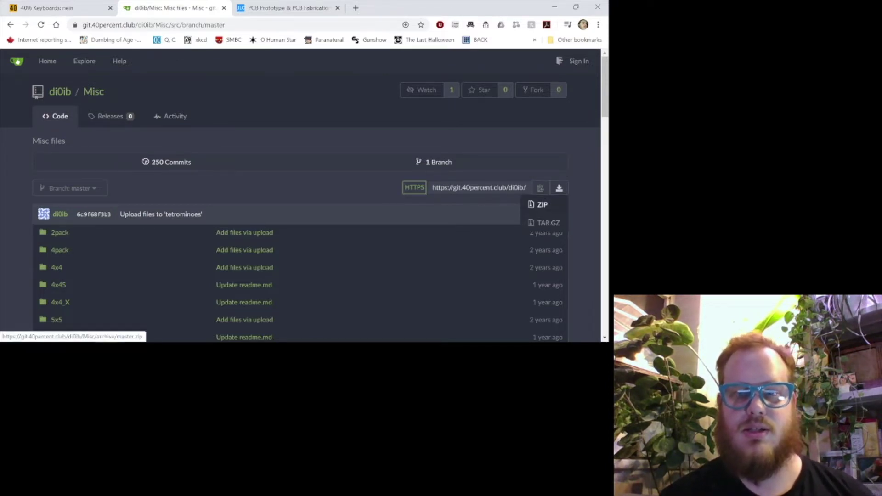
click(542, 205)
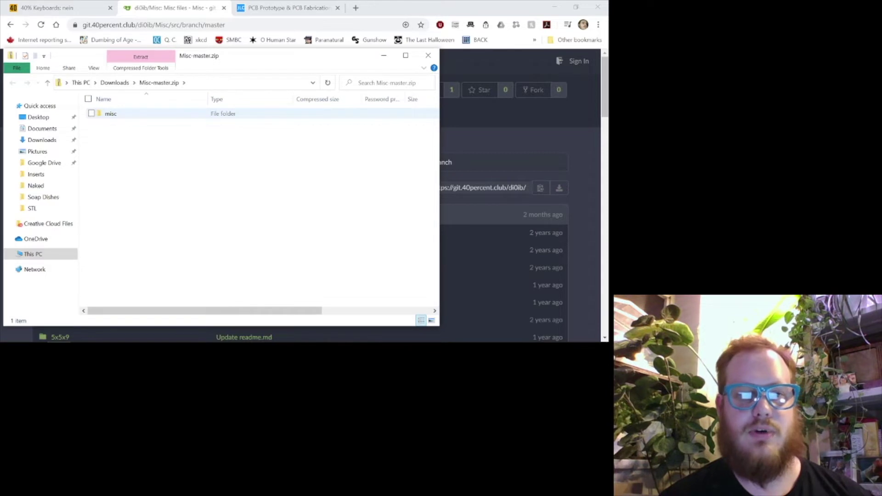
Step: Open misc, then the nein folder inside Misc-master.zip to list nein.zip and its siblings
double_click(111, 113)
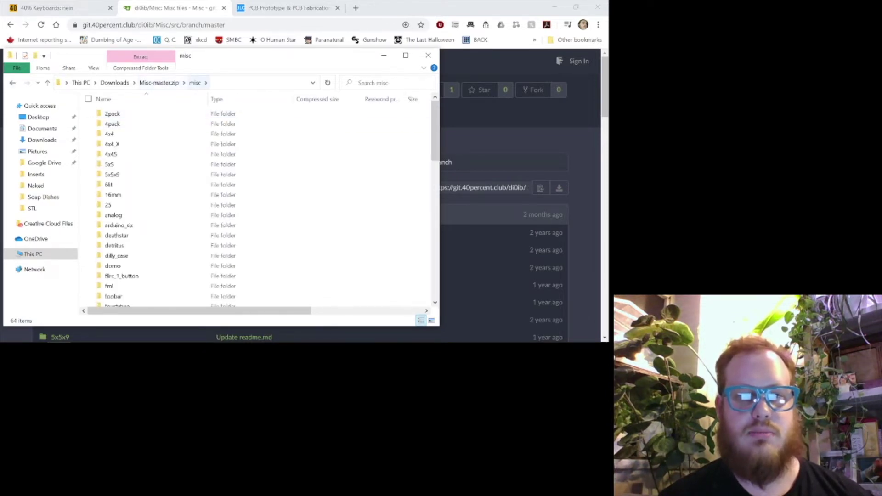
scroll(138, 134, down, 1)
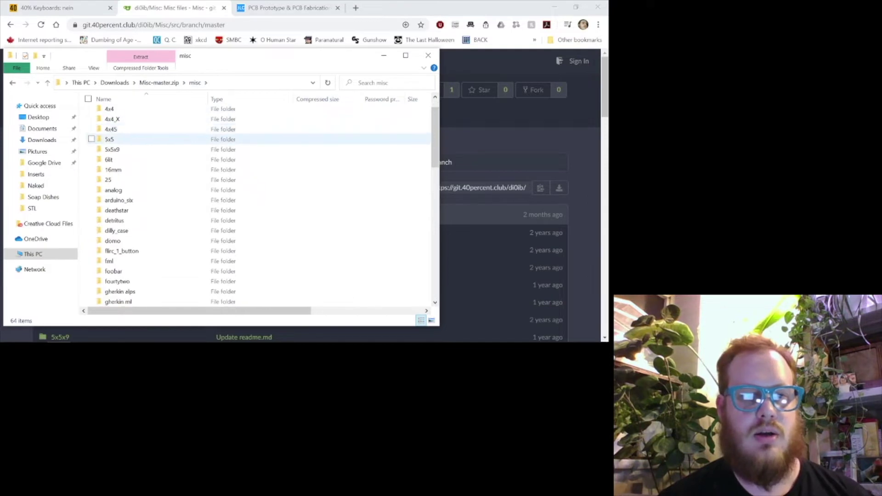
scroll(138, 184, down, 4)
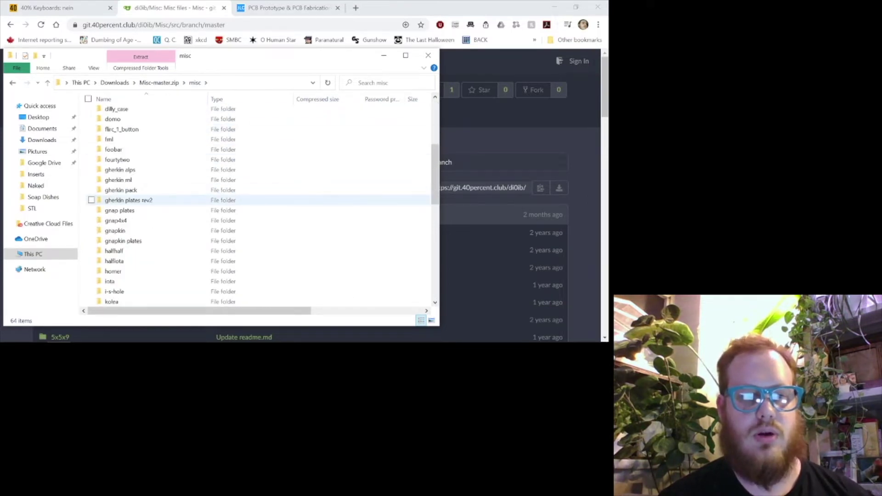
scroll(184, 207, down, 5)
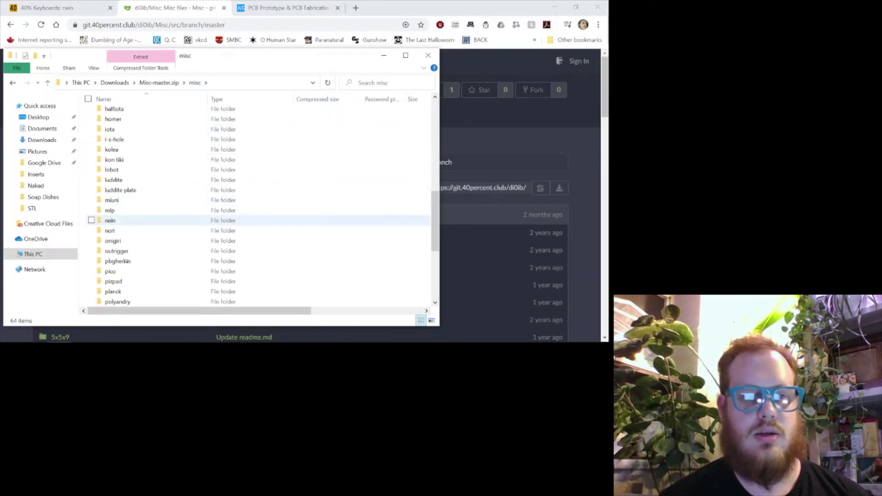
double_click(119, 220)
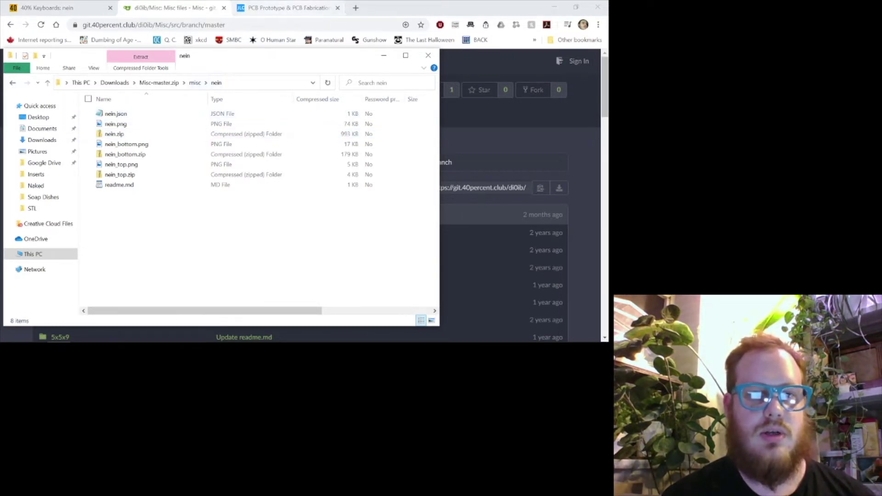
Step: Switch to the JLCPCB site and accept its cookie notice
click(383, 55)
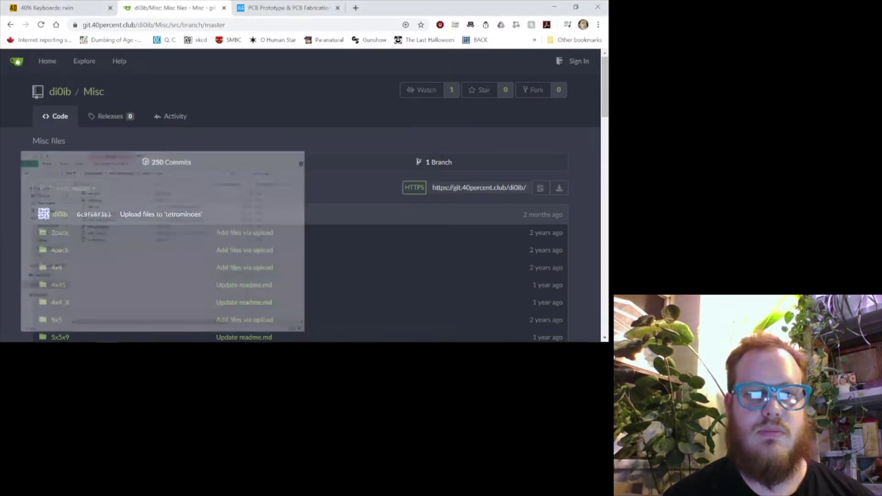
click(282, 8)
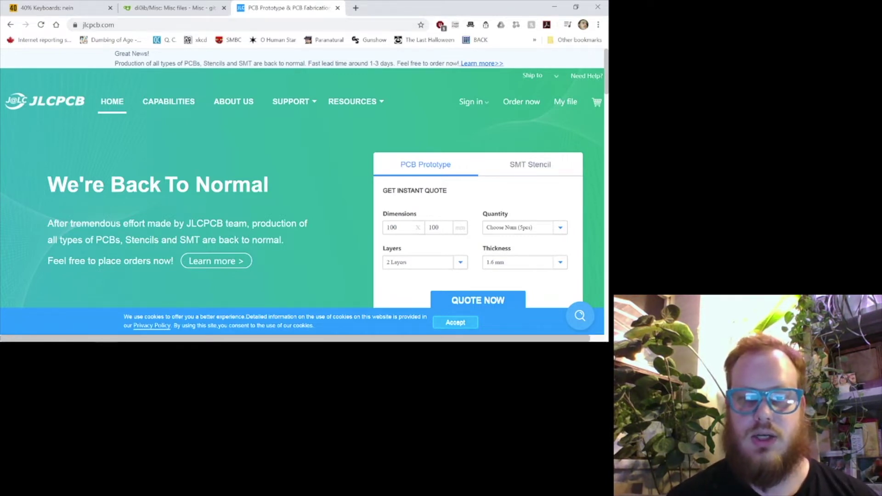
click(455, 322)
Step: Request a quote with the default 2-layer, 100×100 mm, quantity 5 settings
mouse_move(473, 101)
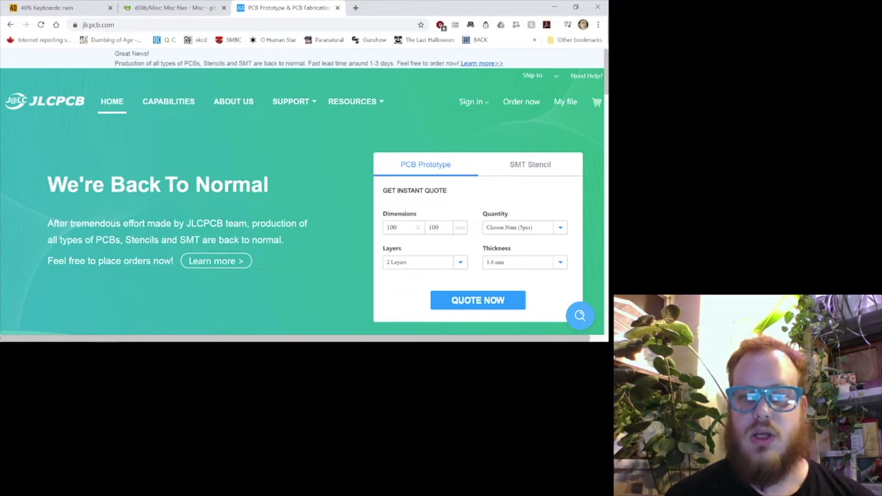
scroll(302, 193, down, 1)
scroll(302, 192, up, 1)
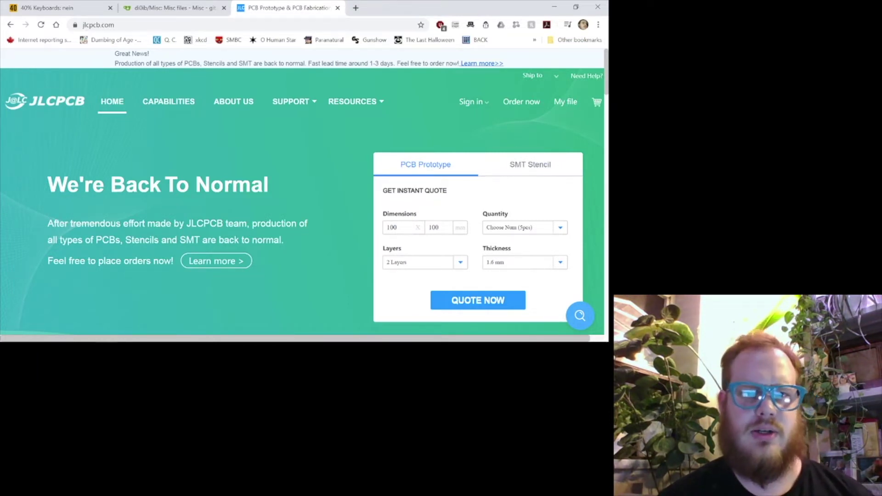
mouse_move(473, 102)
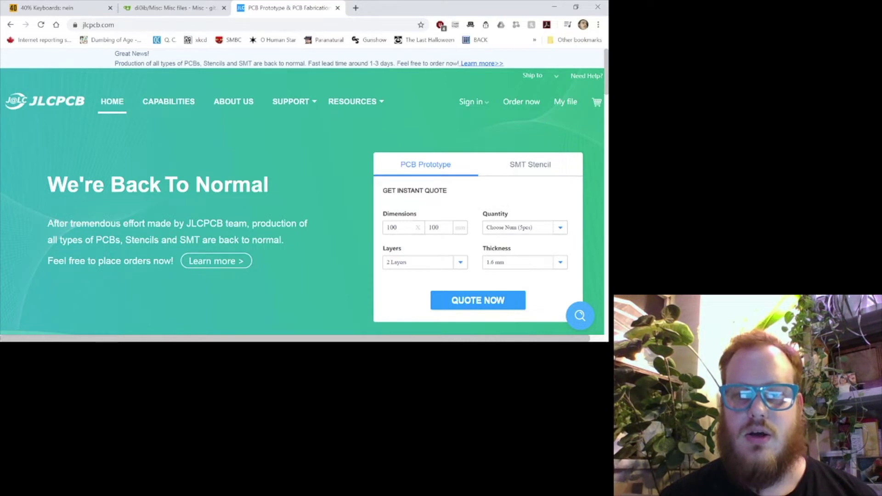
click(478, 300)
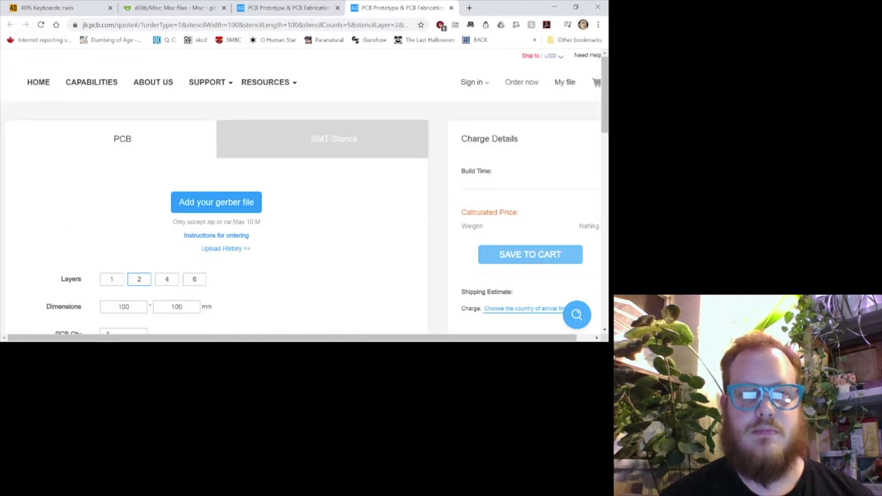
mouse_move(263, 108)
scroll(303, 193, down, 2)
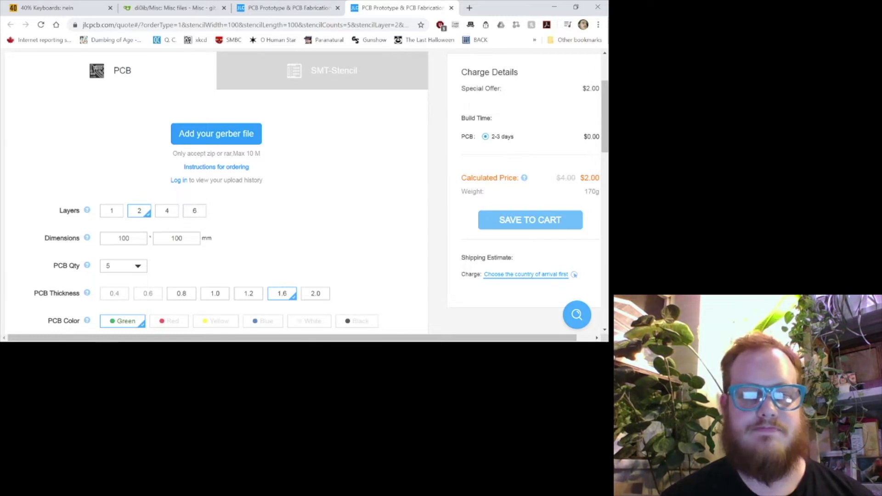
scroll(216, 193, down, 1)
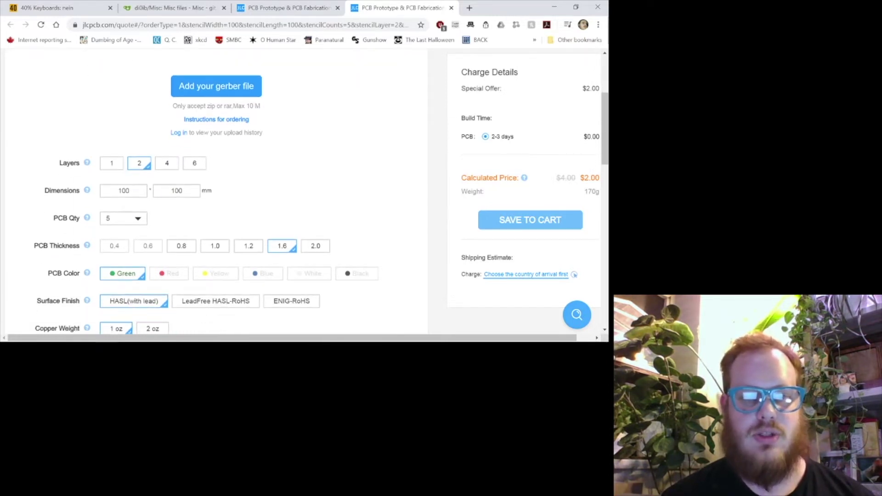
scroll(167, 179, down, 2)
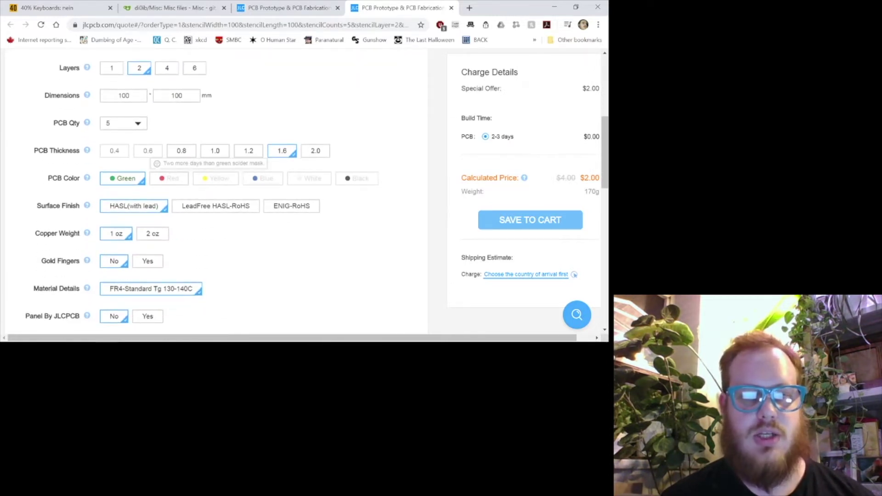
click(168, 178)
click(216, 179)
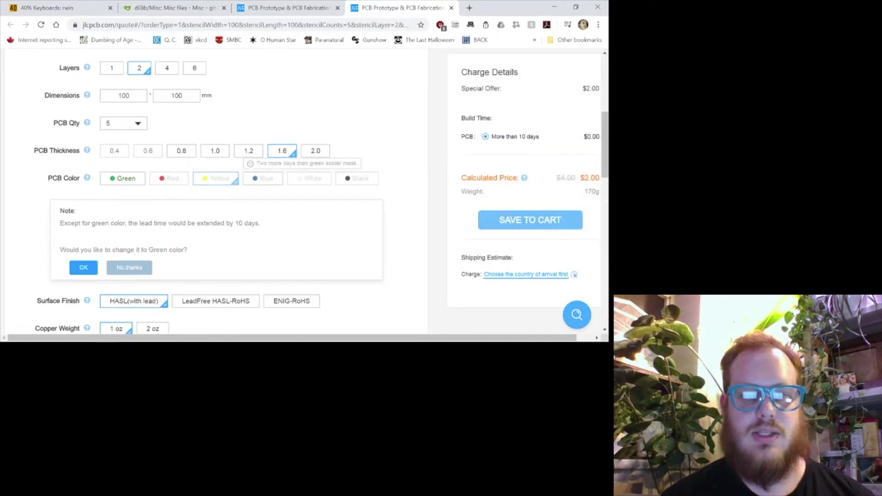
click(309, 178)
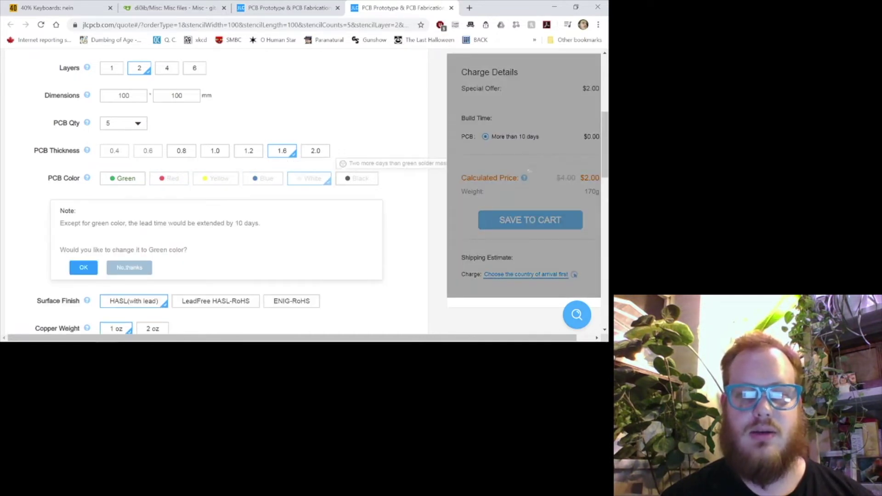
click(357, 179)
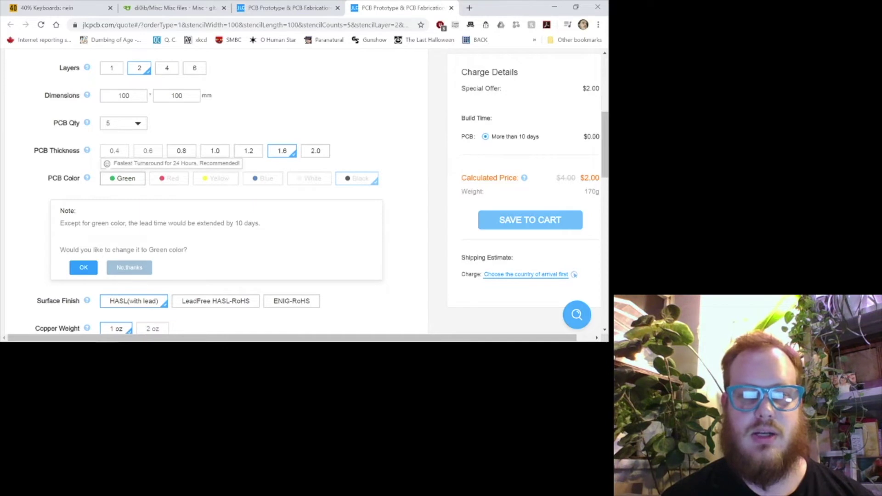
click(169, 178)
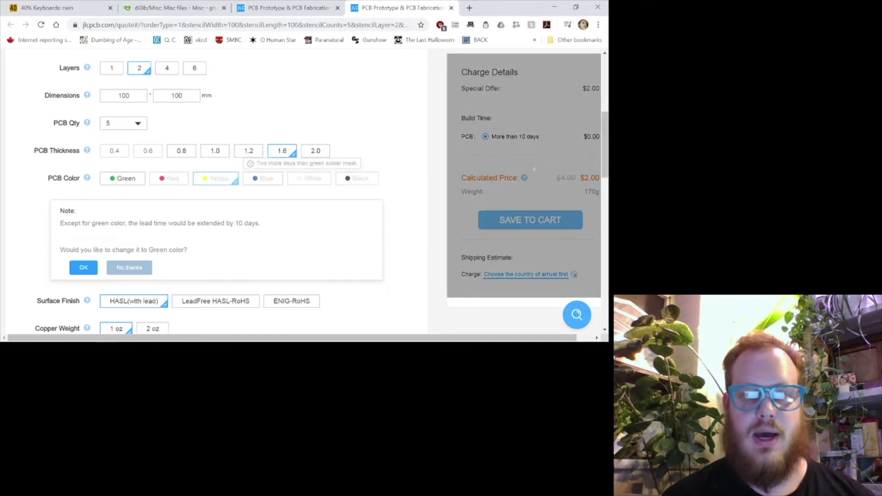
click(122, 178)
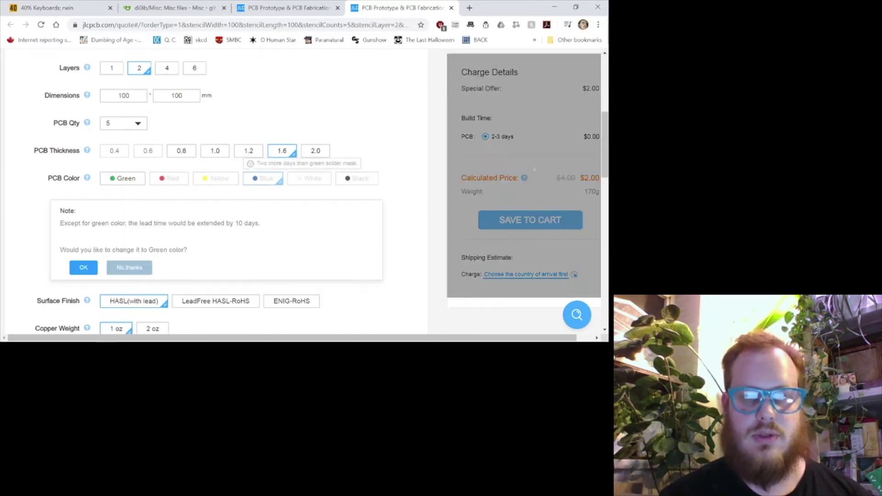
click(263, 178)
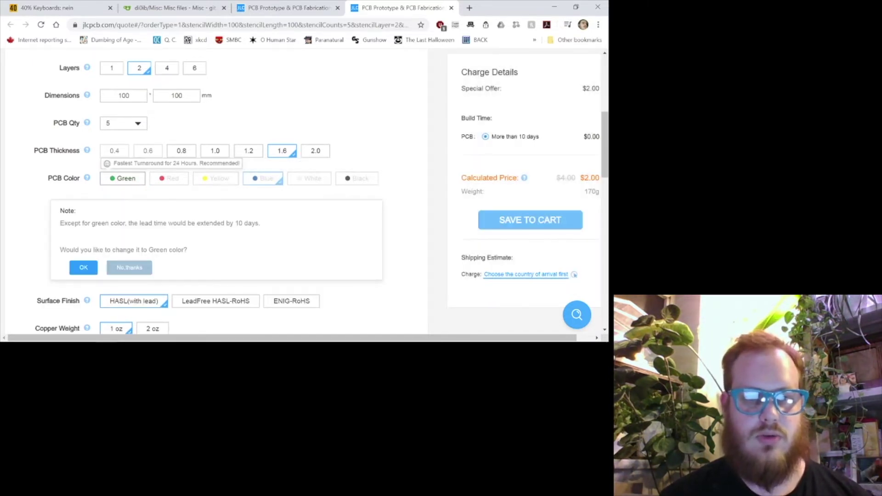
key(Return)
click(357, 178)
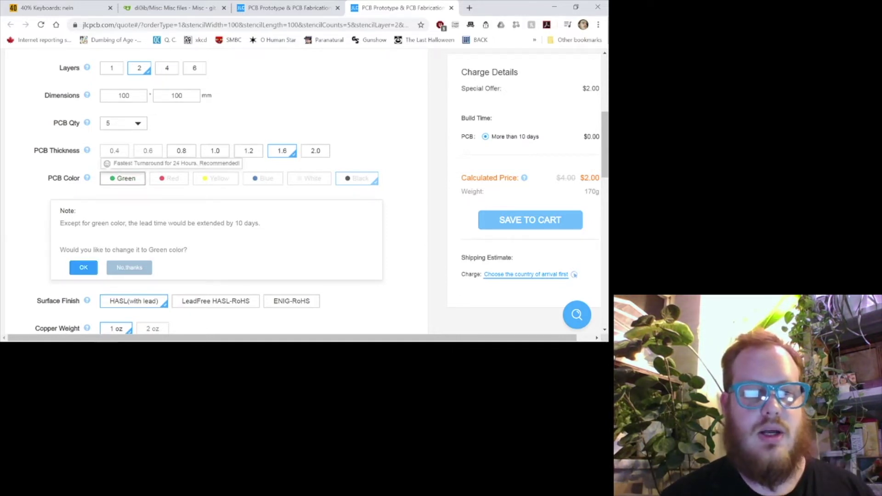
click(122, 179)
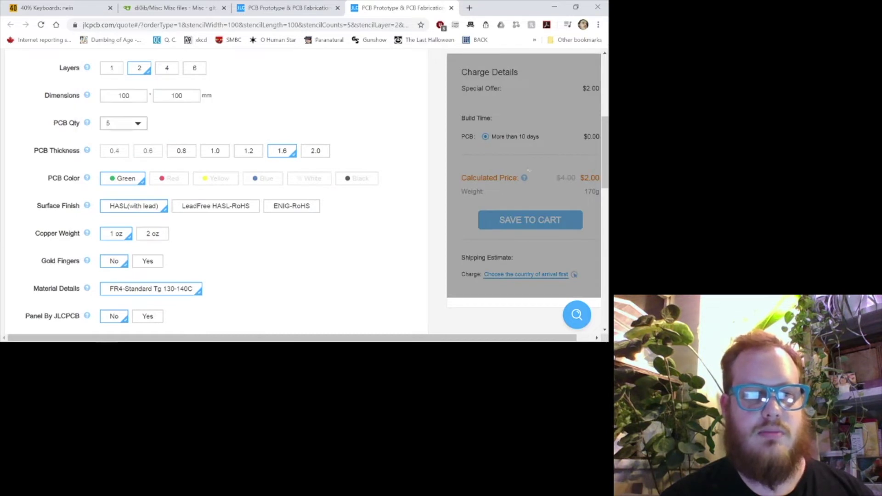
scroll(530, 170, up, 3)
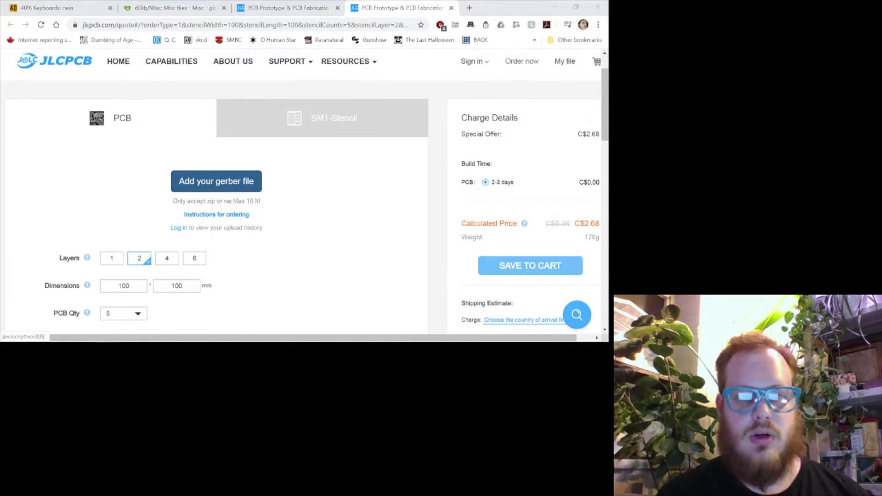
Step: Upload nein.zip as the gerber and review the detected 2-layer 57×57 mm board
click(216, 181)
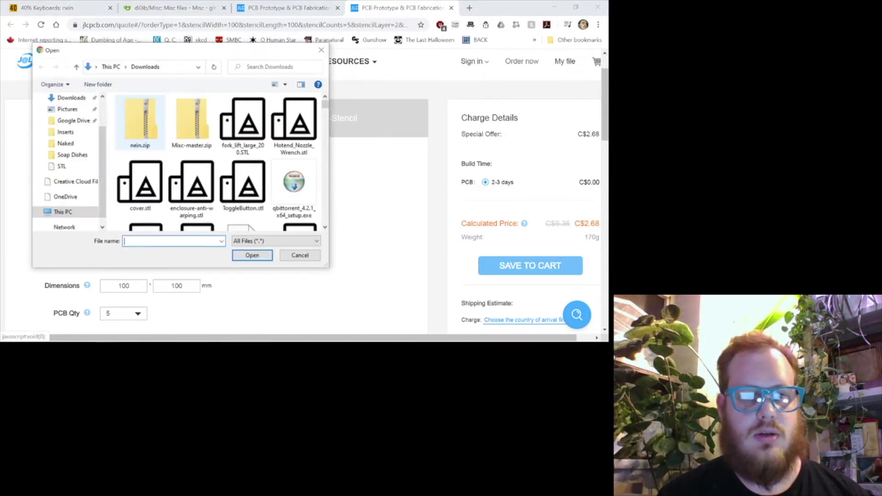
key(Return)
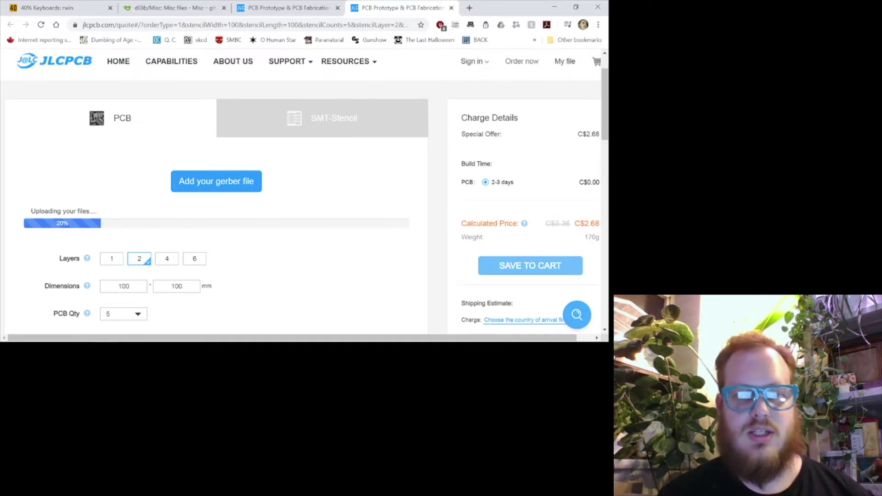
scroll(216, 193, down, 2)
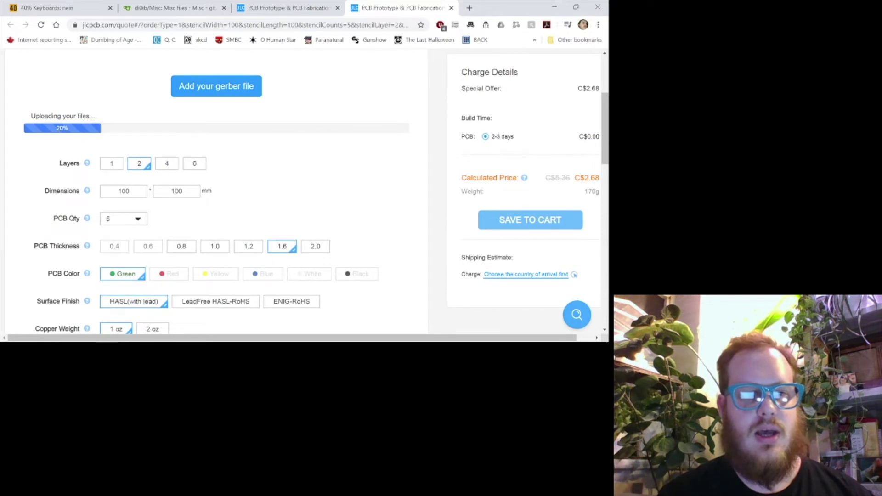
scroll(216, 193, down, 1)
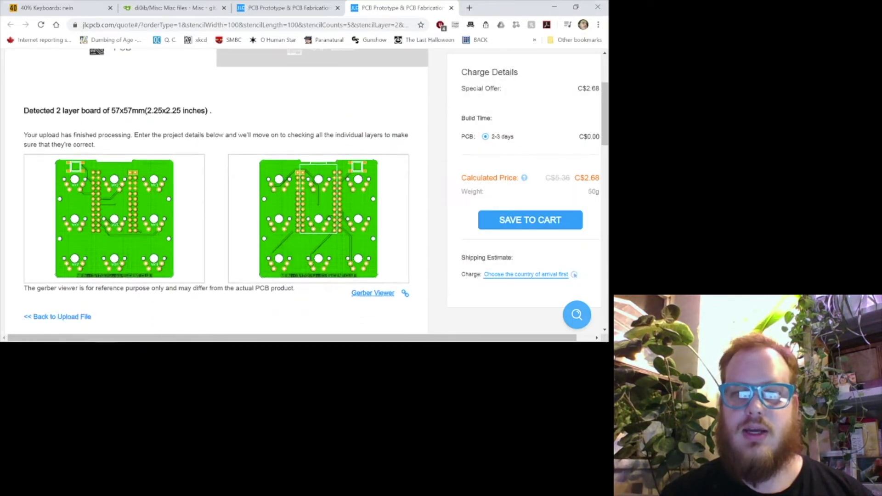
scroll(216, 193, down, 2)
scroll(216, 193, up, 5)
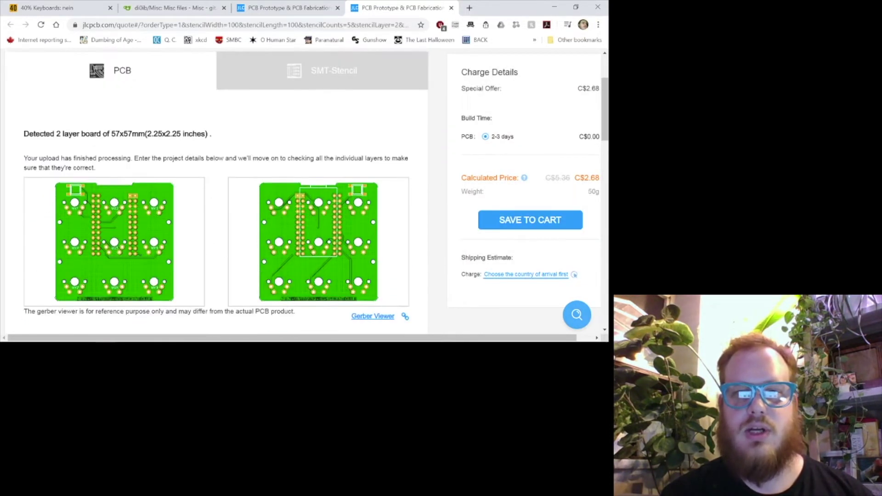
Step: Set the shipping destination to Canada with CAD currency and save it
click(542, 82)
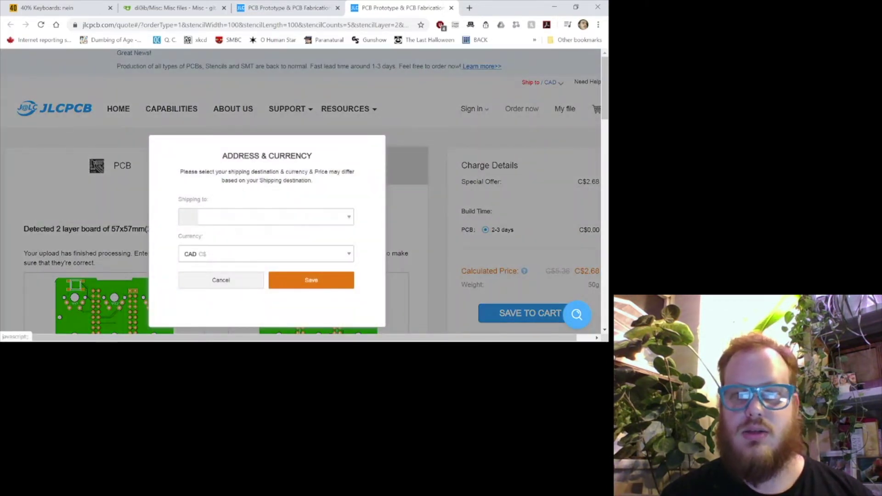
click(266, 216)
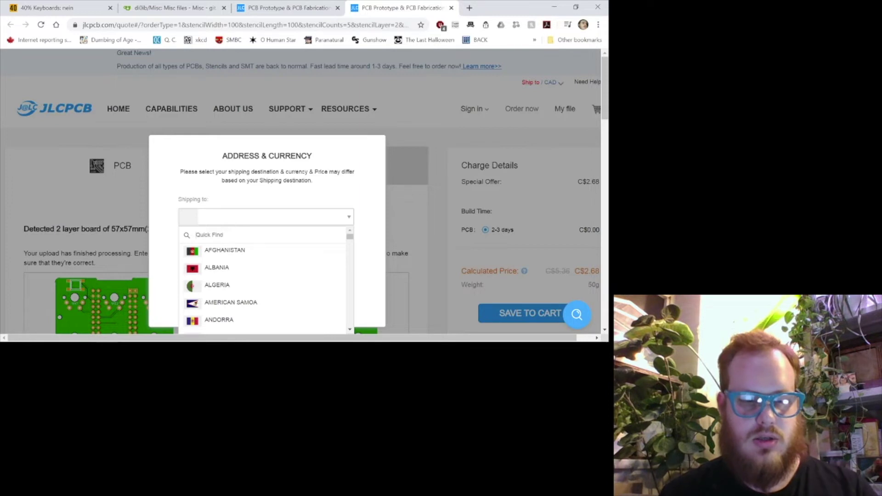
text(c)
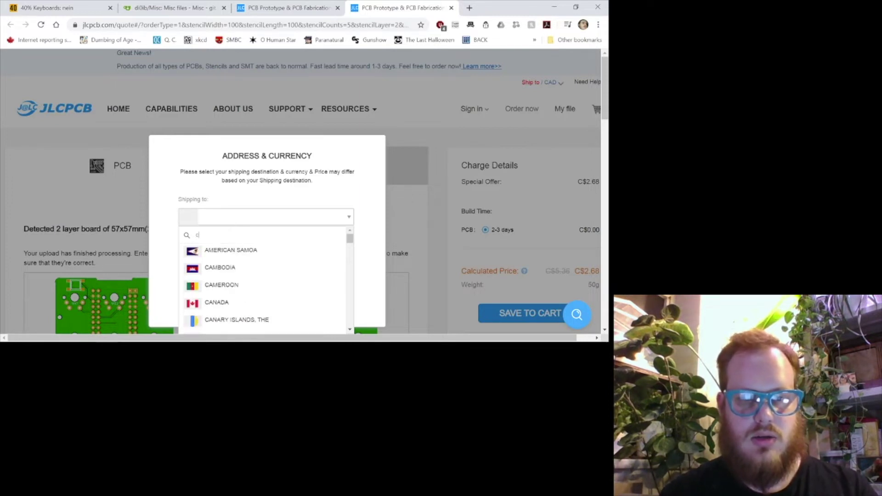
click(217, 302)
click(311, 279)
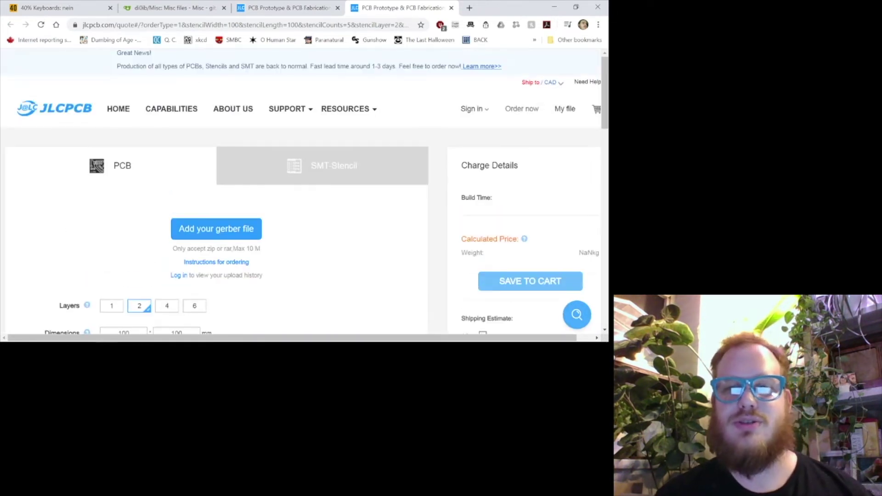
Step: Re-upload nein.zip so the 57×57 mm board and C$12.04 shipping estimate appear
scroll(303, 193, down, 1)
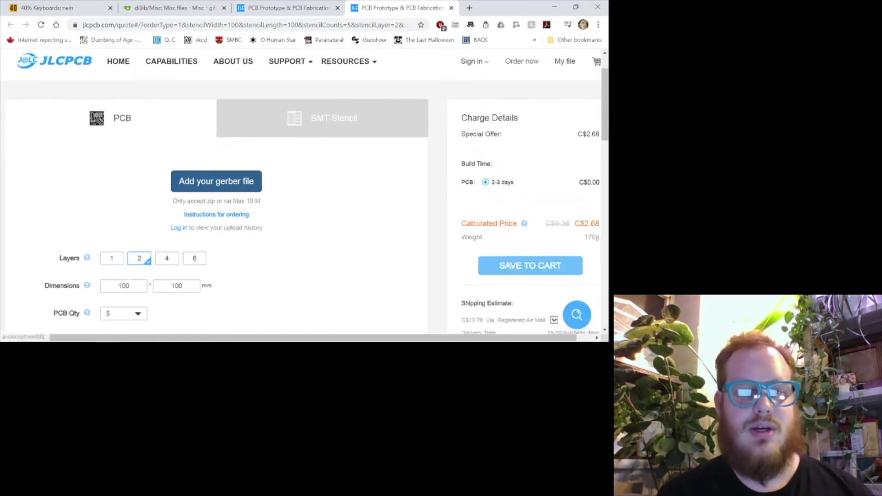
scroll(303, 193, up, 1)
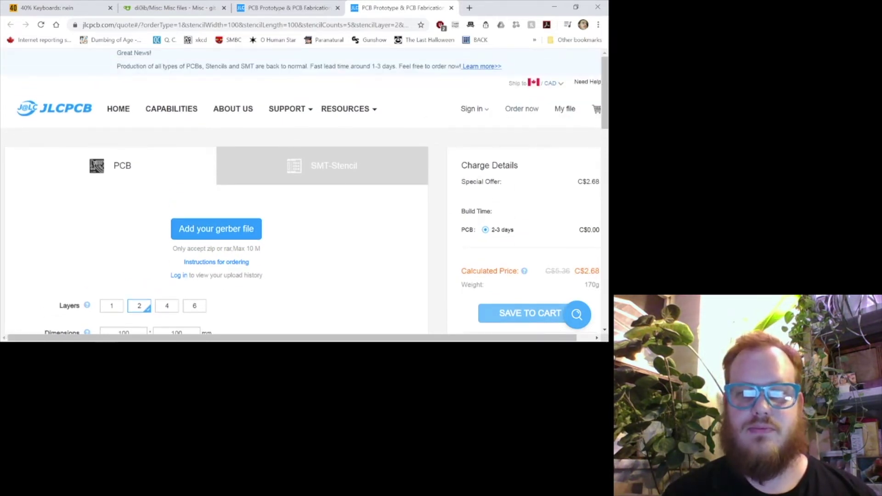
click(215, 229)
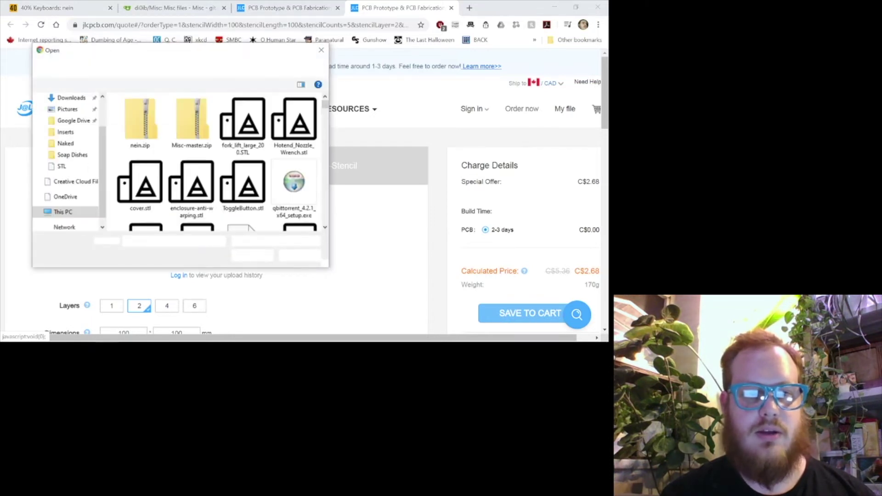
key(Escape)
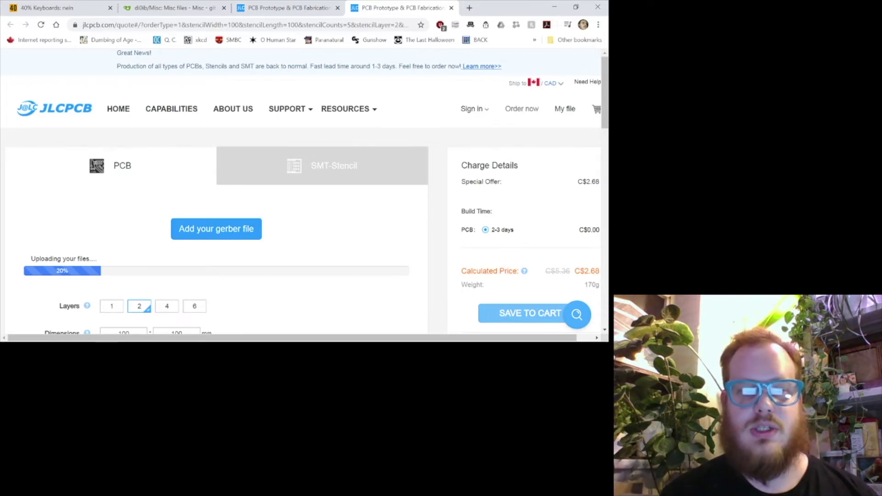
scroll(303, 192, down, 3)
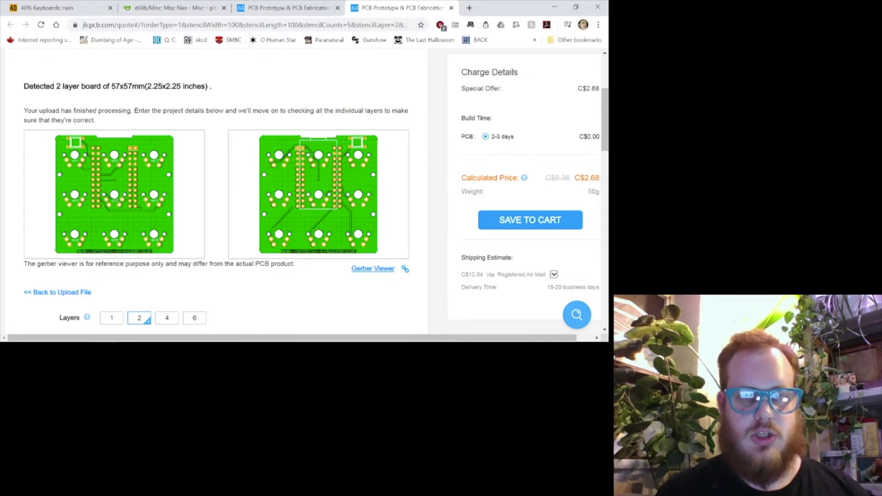
Step: Review the PCB options and choose LeadFree HASL-RoHS surface finish, giving C$9.78
scroll(216, 193, down, 4)
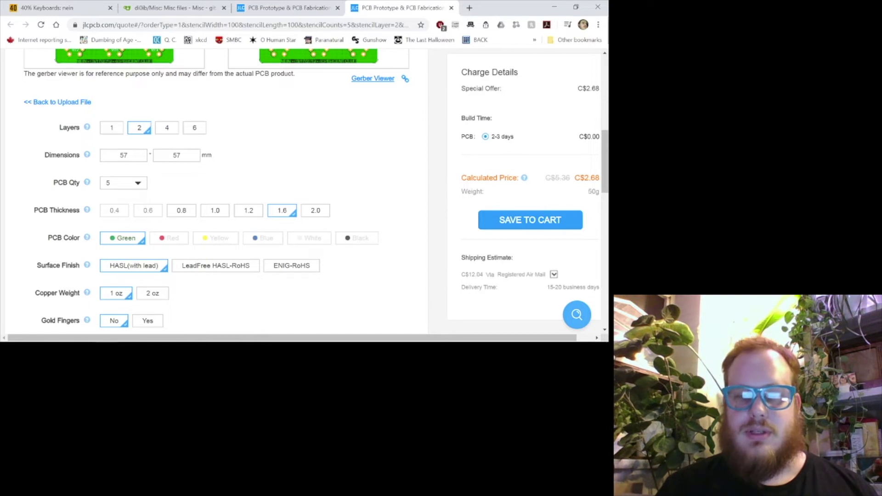
scroll(216, 193, down, 1)
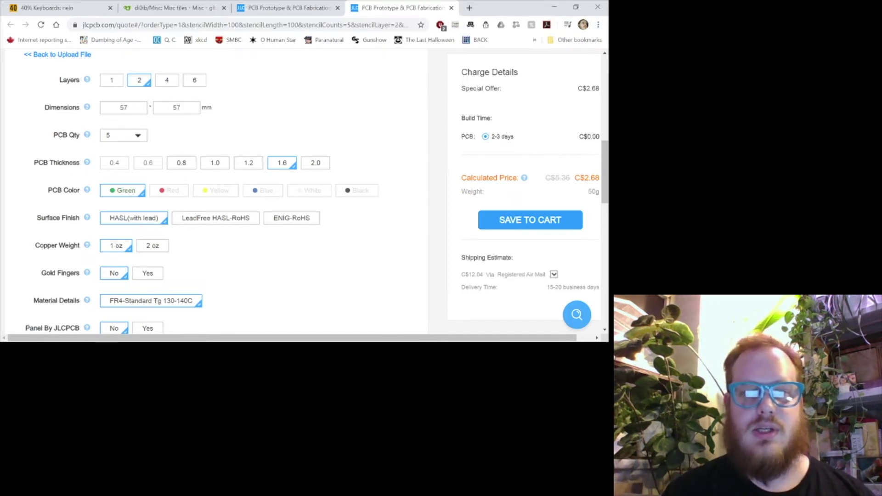
scroll(215, 193, up, 6)
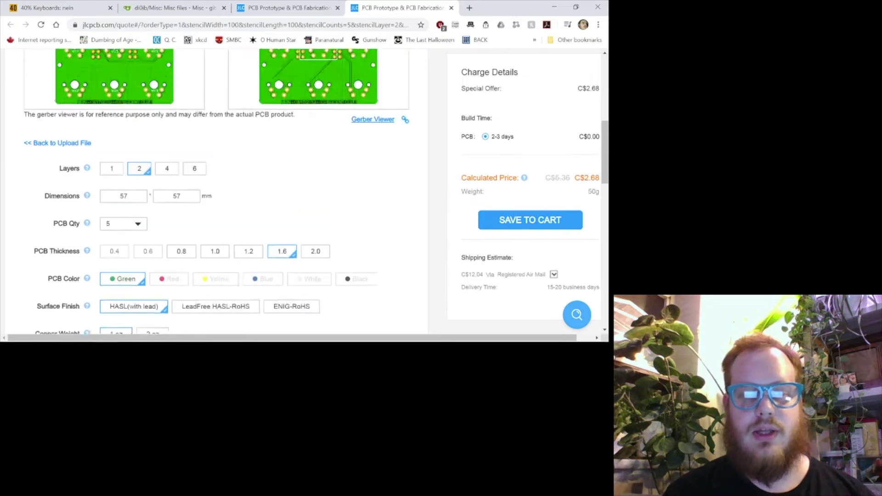
scroll(216, 193, down, 6)
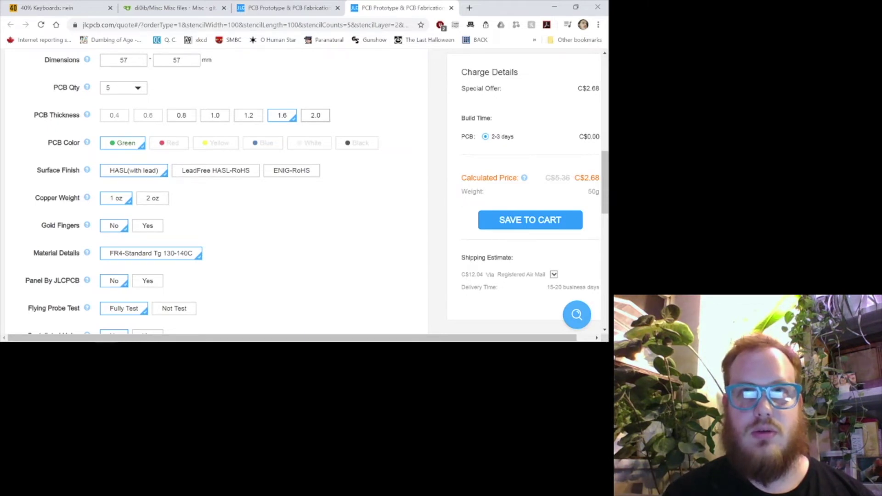
scroll(216, 193, down, 1)
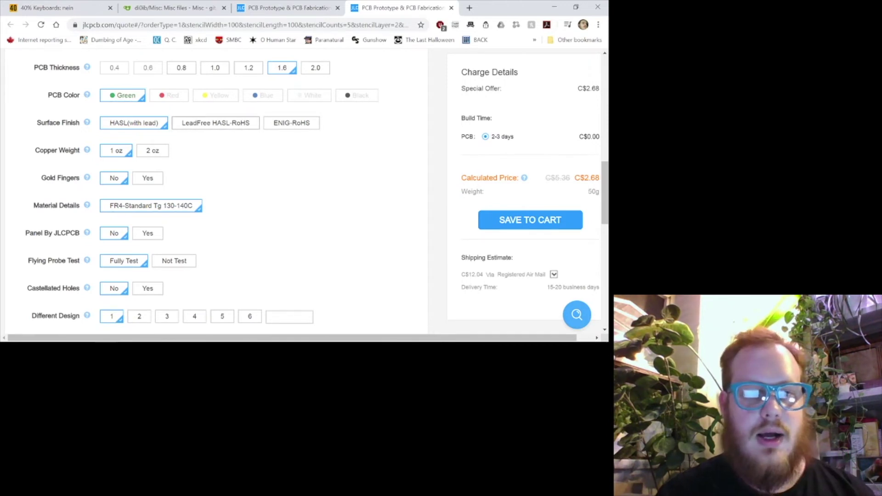
click(215, 122)
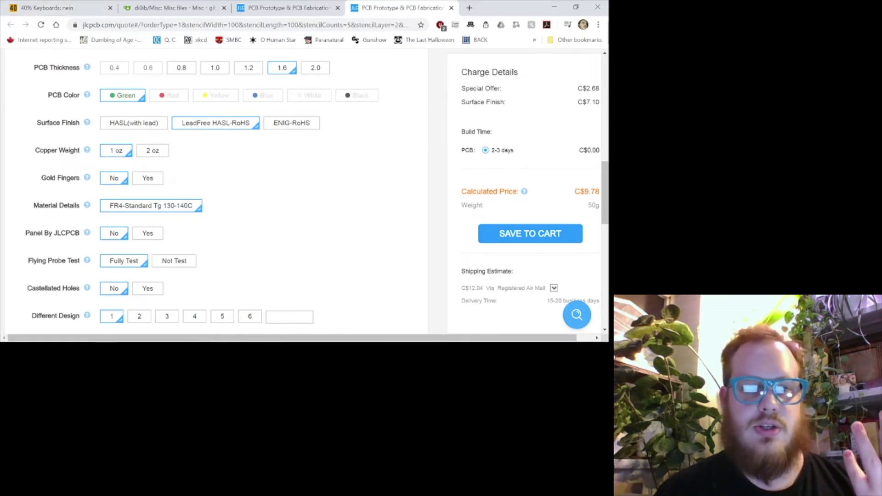
Step: Try ENIG-RoHS surface finish and check the C$24.11 price and 10+ day build
click(292, 123)
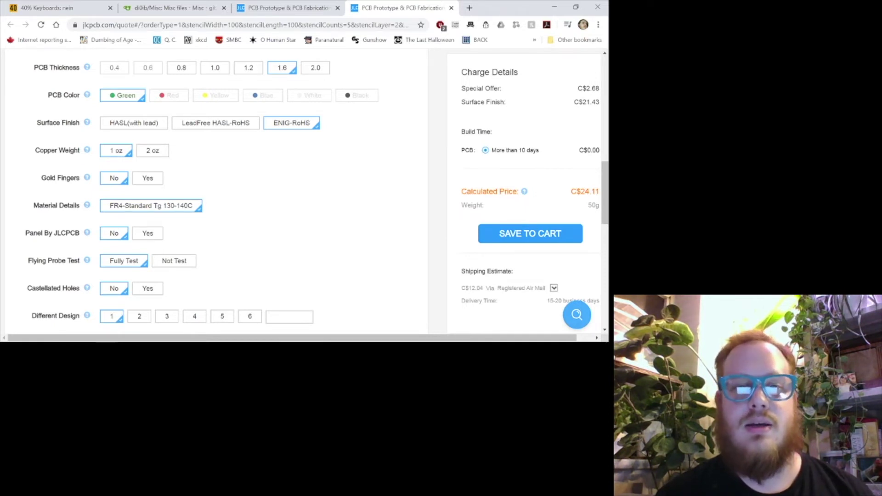
scroll(216, 193, up, 7)
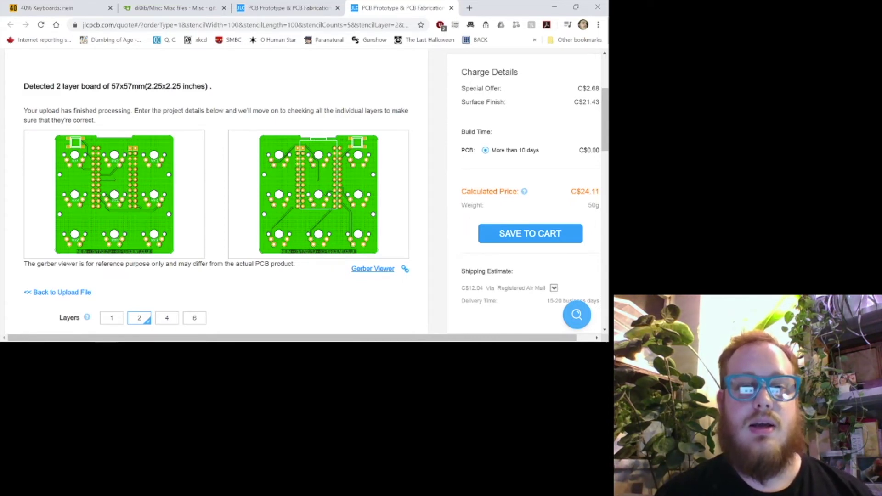
scroll(216, 193, down, 9)
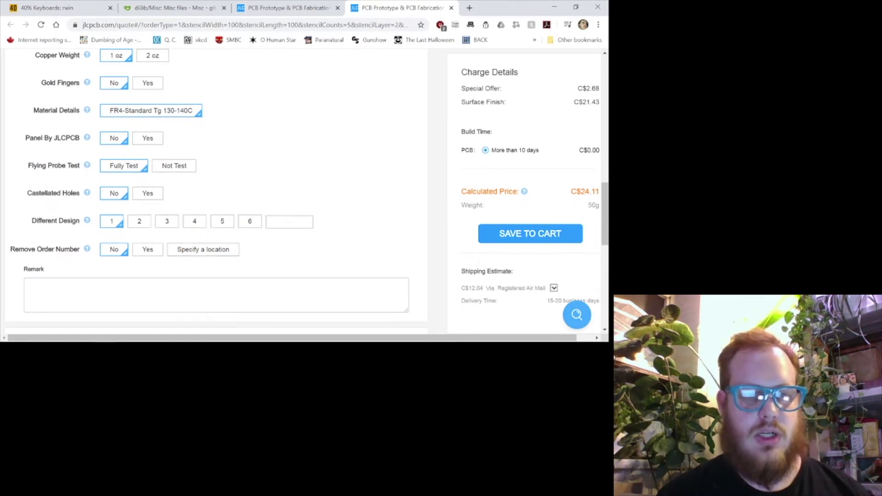
Step: Return the surface finish to HASL (with lead), bringing the price back to C$2.68
scroll(216, 193, down, 1)
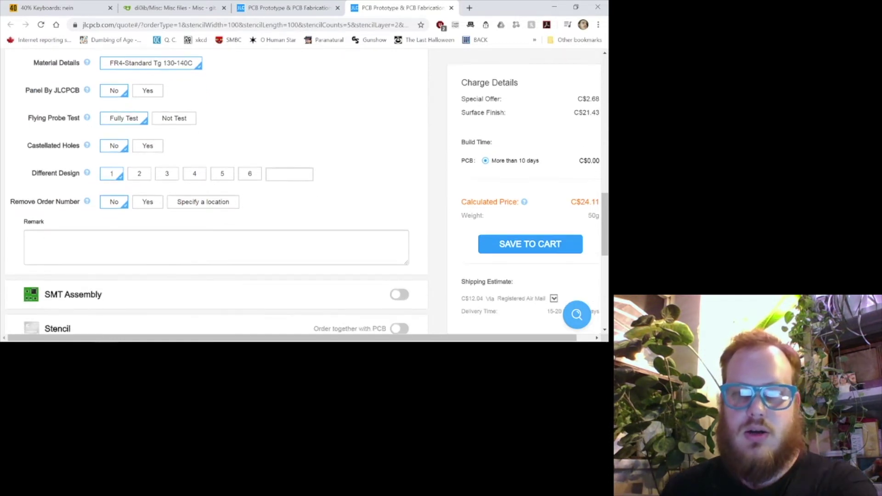
scroll(216, 193, up, 5)
scroll(216, 193, down, 2)
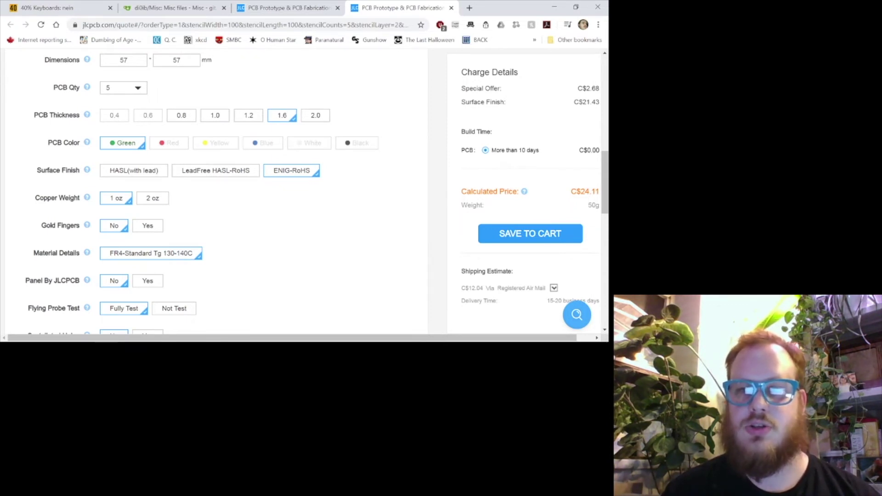
scroll(215, 193, up, 4)
scroll(216, 192, down, 3)
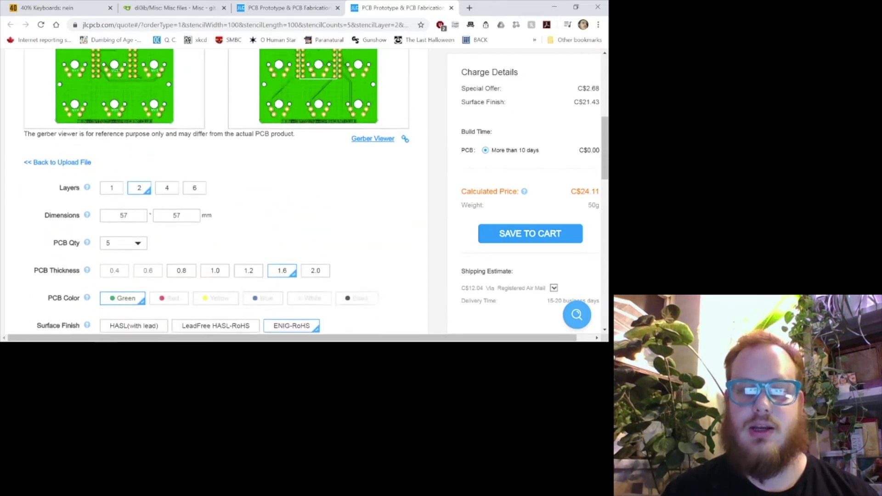
click(134, 217)
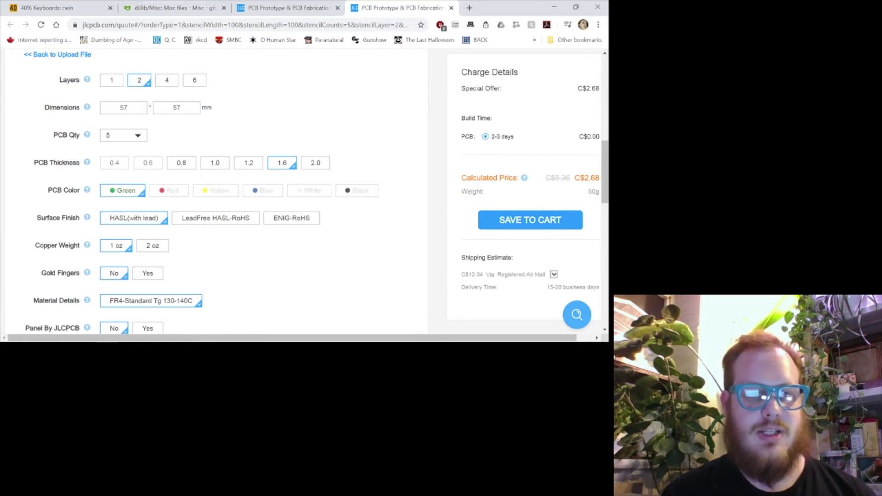
Step: Save the configured board to the cart, which leads to the EasyEDA sign-in
scroll(216, 193, down, 2)
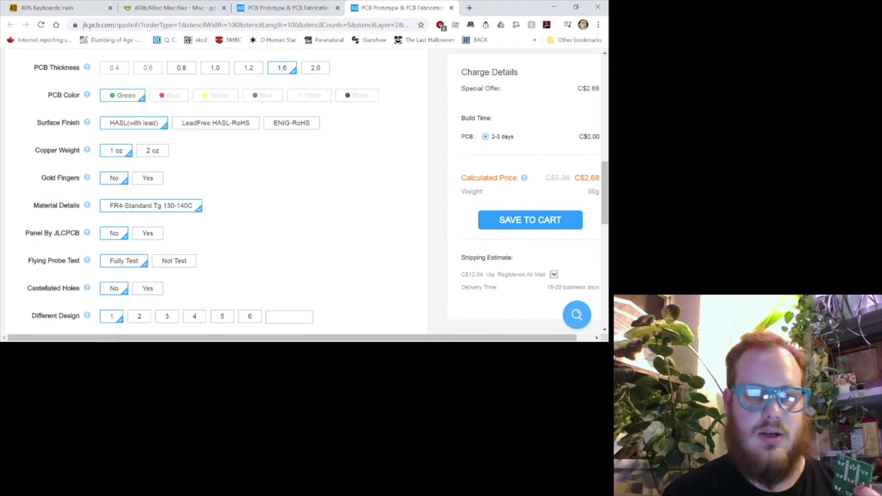
scroll(216, 193, down, 3)
scroll(216, 193, up, 3)
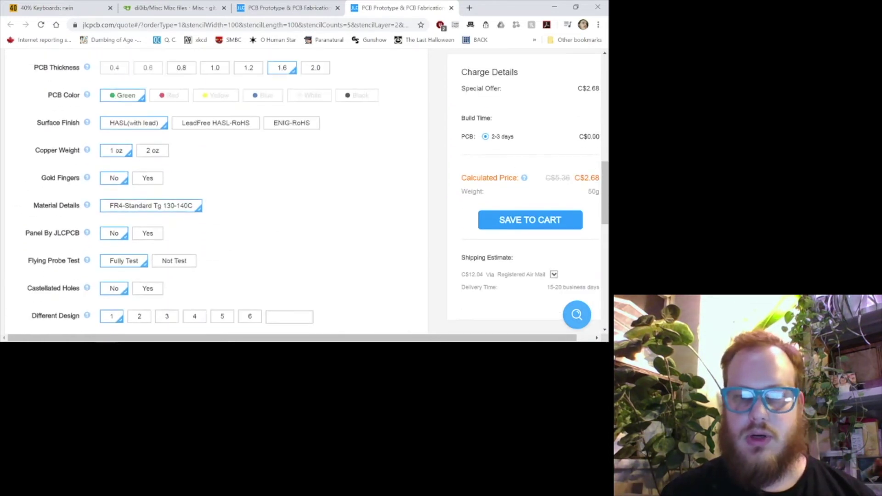
click(530, 220)
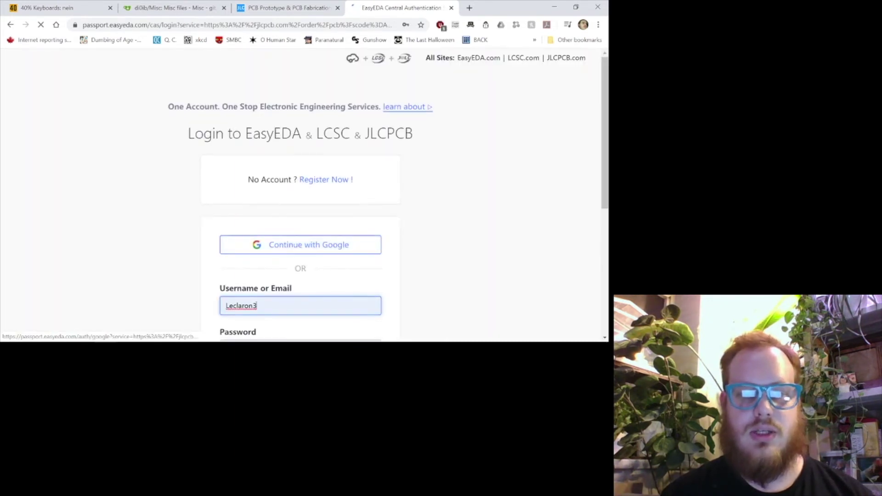
Step: Log in with the autofilled EasyEDA credentials to return to the quote page
scroll(301, 244, down, 3)
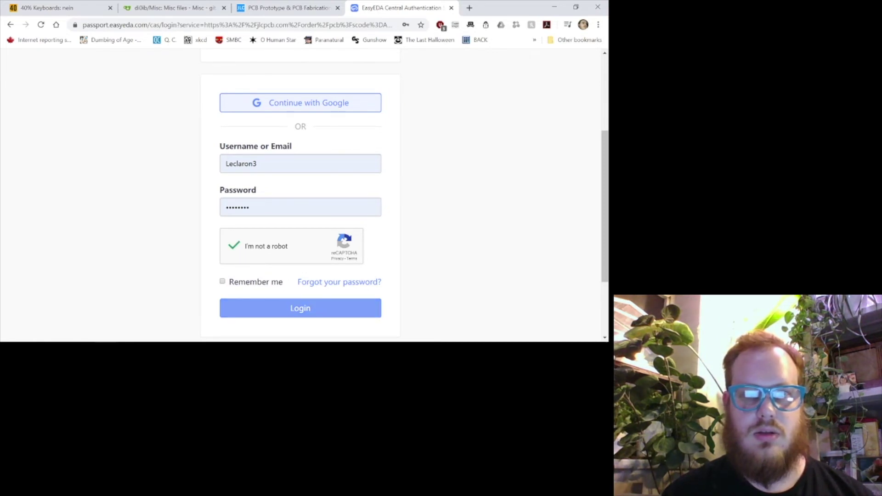
click(300, 308)
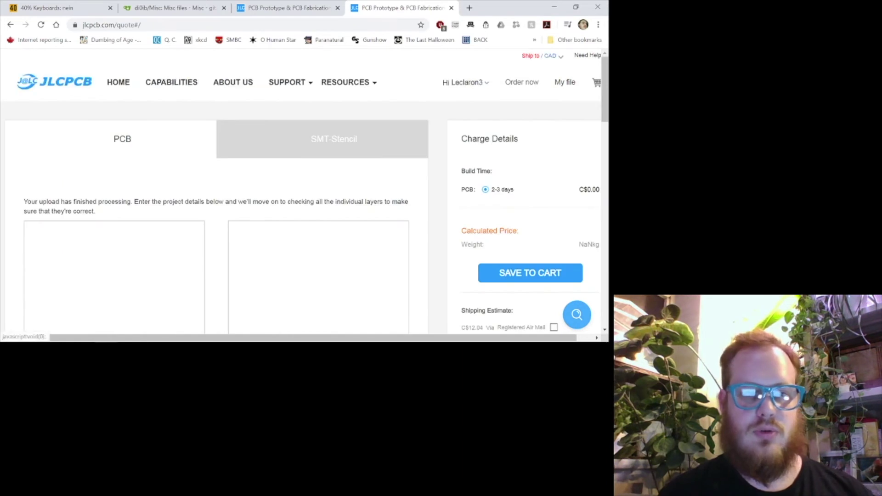
scroll(303, 193, down, 3)
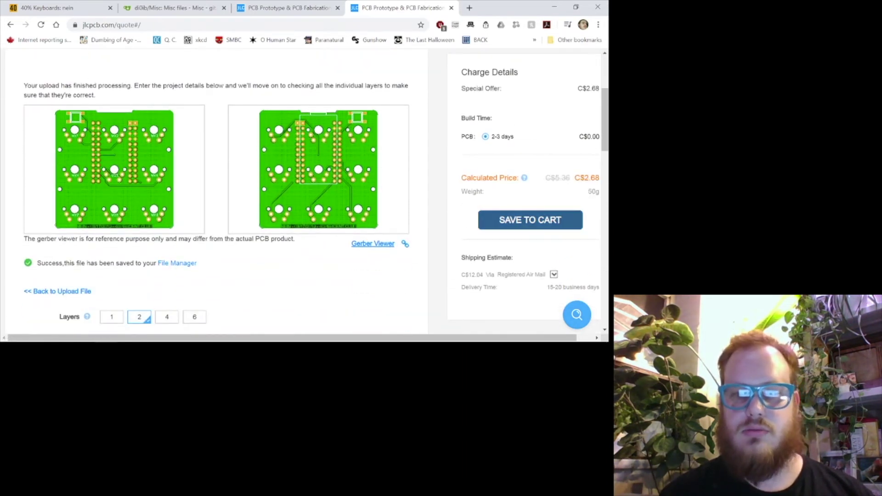
Step: Add the PCB quote to the cart and start secure checkout, totalling C$32.45
scroll(303, 193, up, 3)
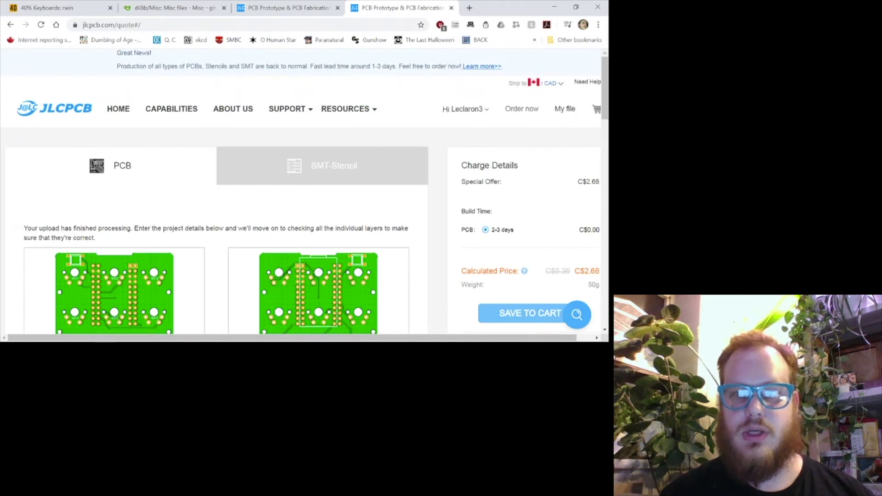
click(528, 313)
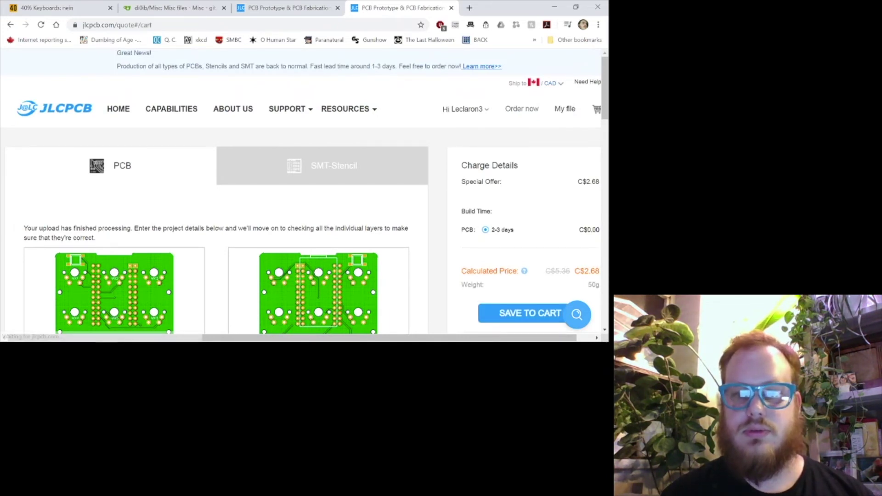
scroll(525, 165, down, 2)
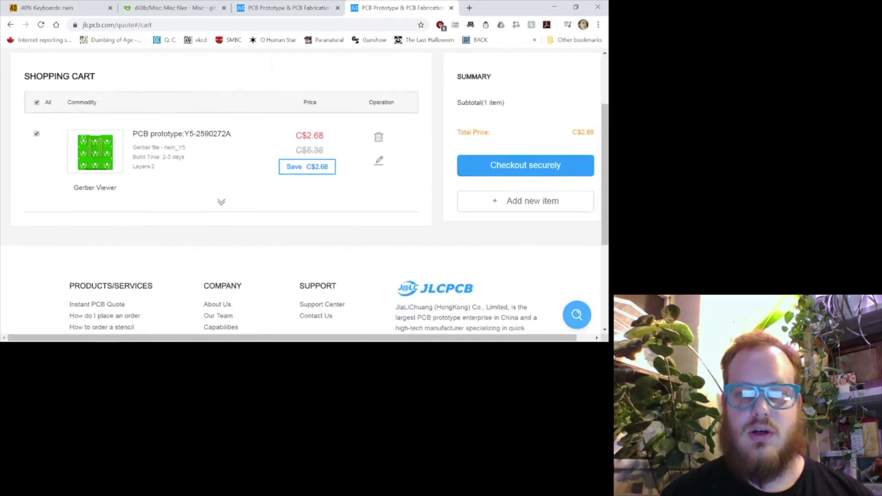
click(525, 165)
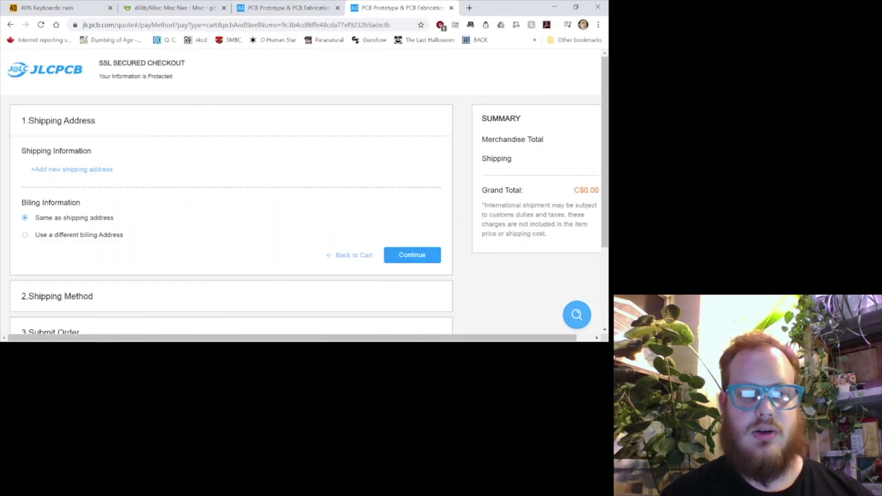
scroll(305, 190, down, 3)
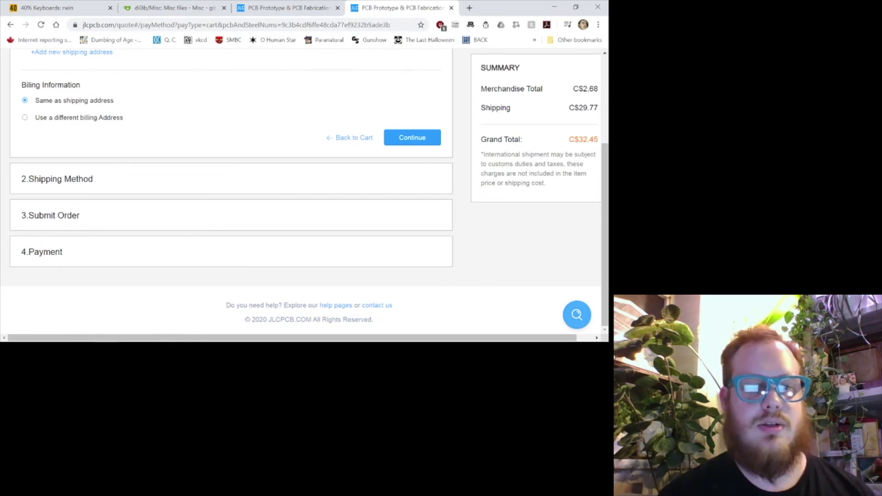
scroll(229, 184, up, 3)
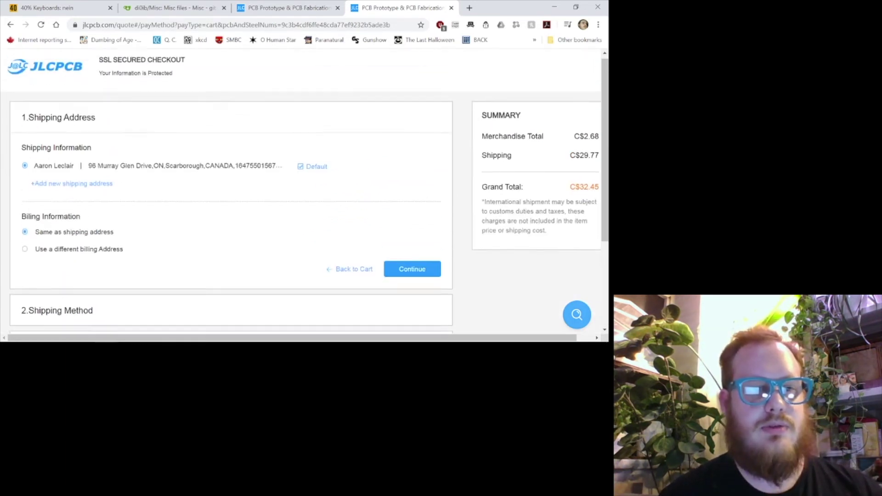
Step: Confirm the address and choose Registered Air Mail over DHL (C$12.04 shipping, C$14.72 total)
scroll(230, 183, down, 3)
click(412, 137)
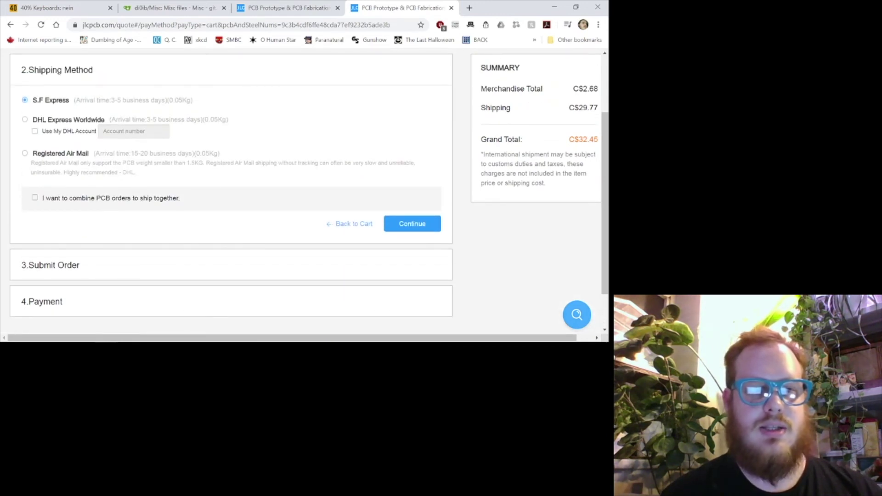
scroll(230, 184, up, 1)
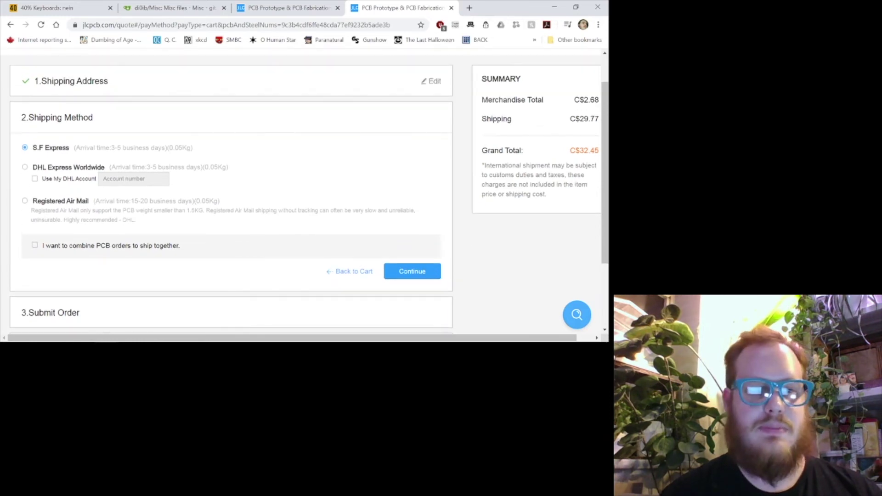
click(25, 201)
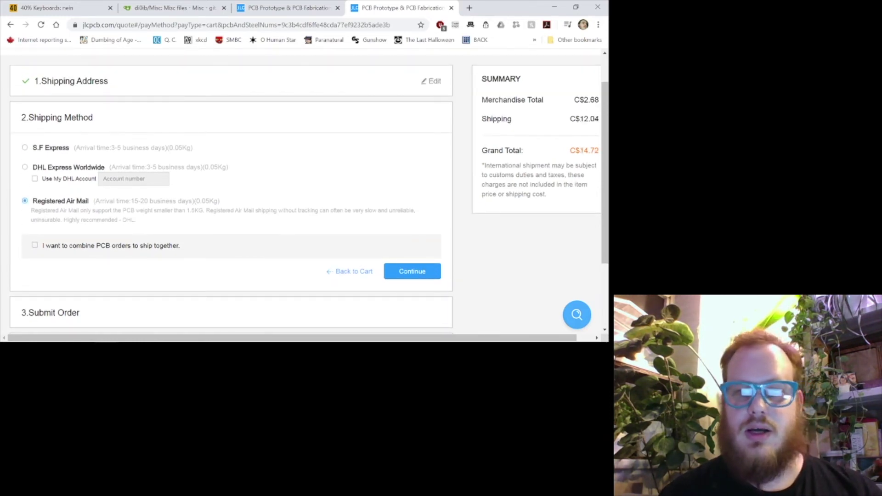
click(25, 167)
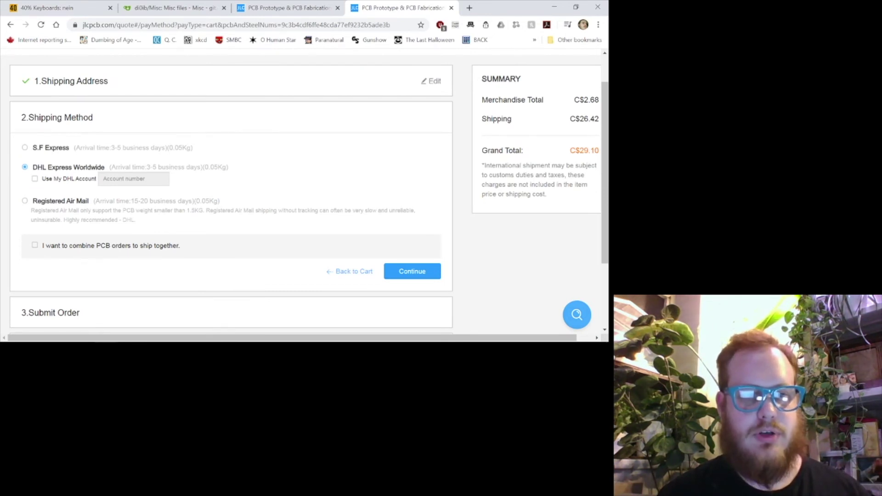
click(25, 201)
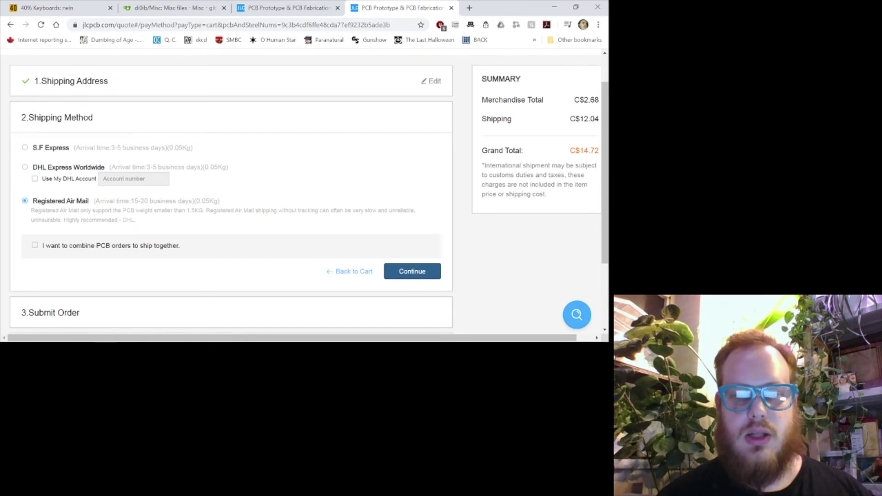
click(412, 271)
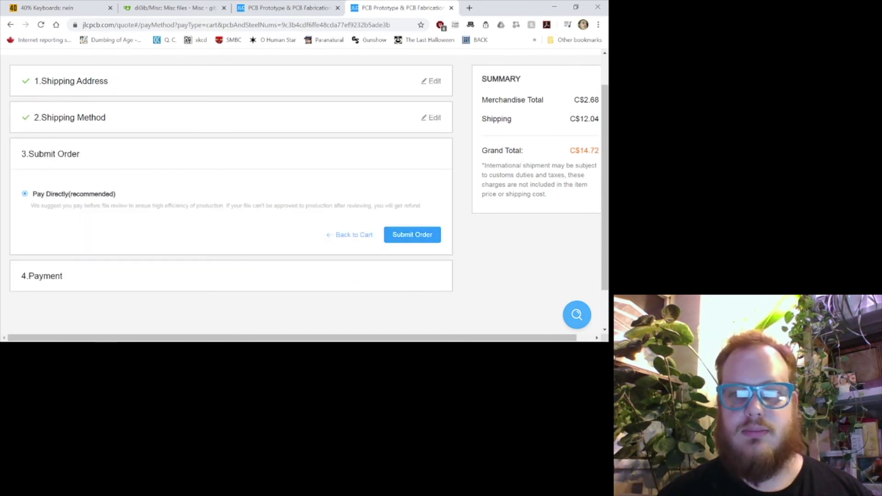
scroll(305, 184, up, 1)
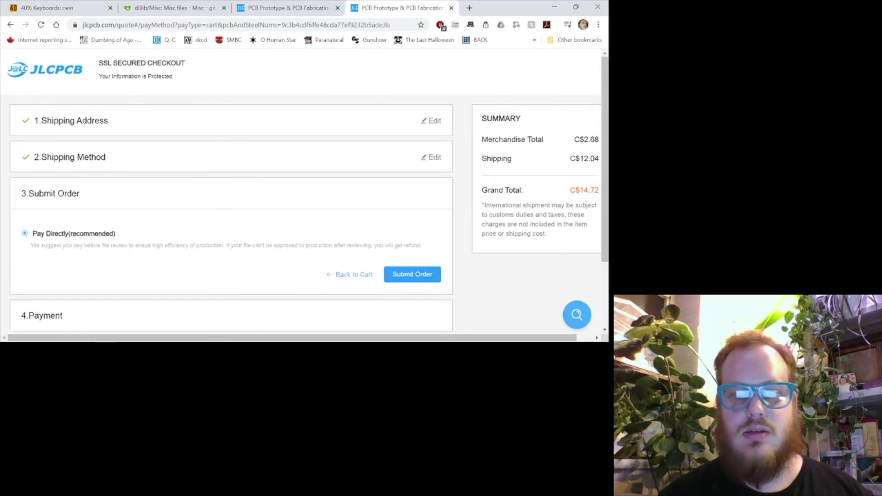